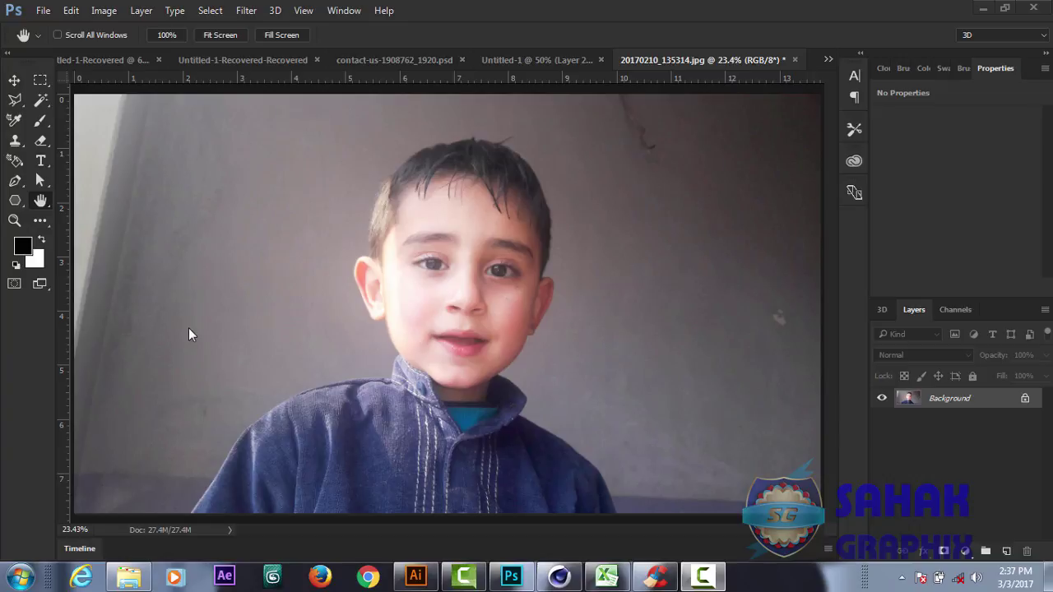
Select the Pen tool to trace the boy's outline in the portrait photo.
left_click(15, 184)
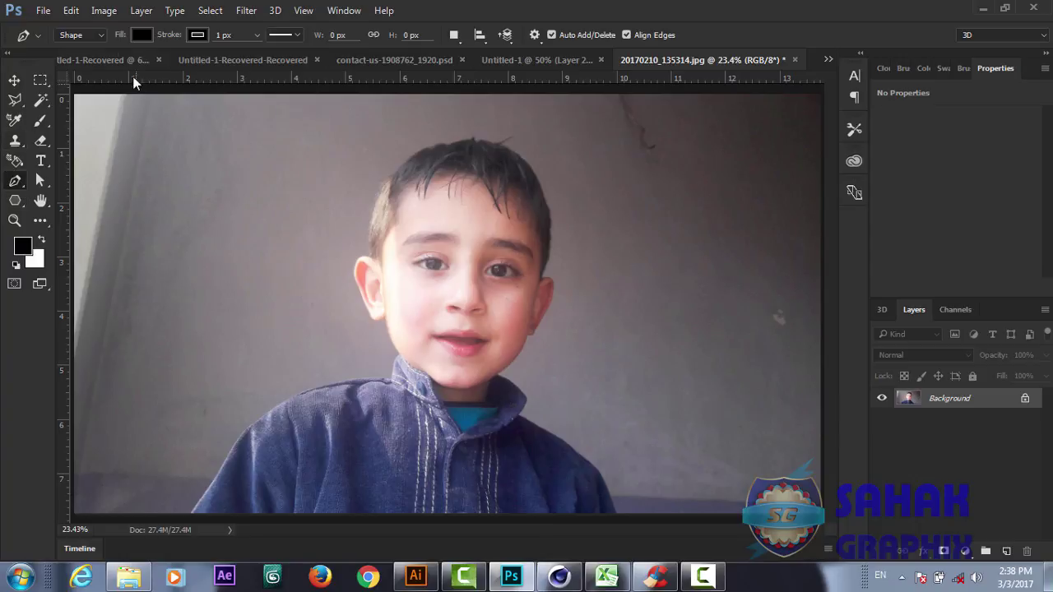
Switch the Pen to Path mode, then zoom and pan to the boy's lower shoulder.
left_click(100, 37)
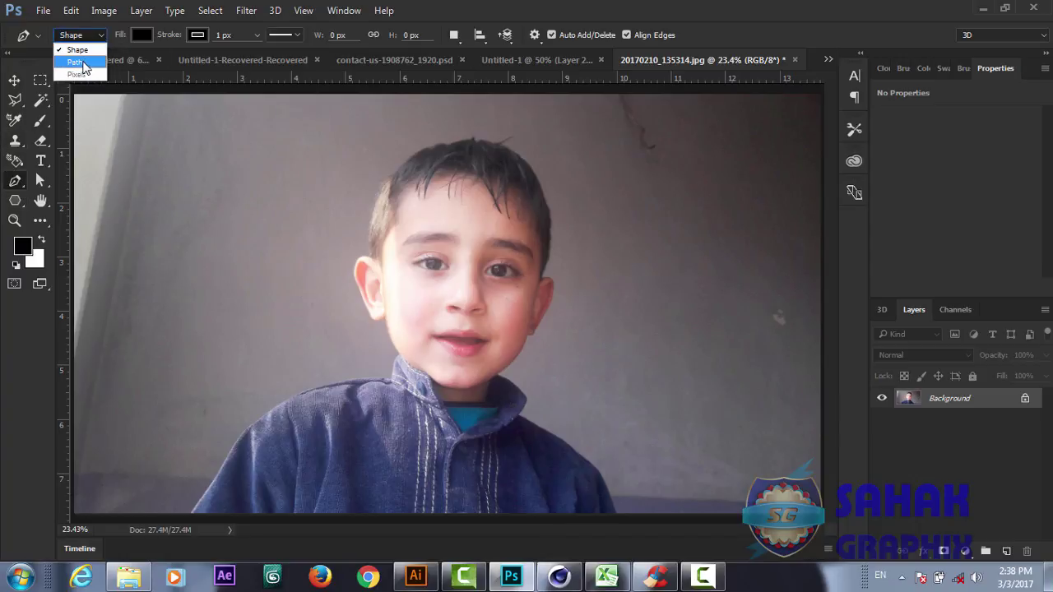
left_click(80, 63)
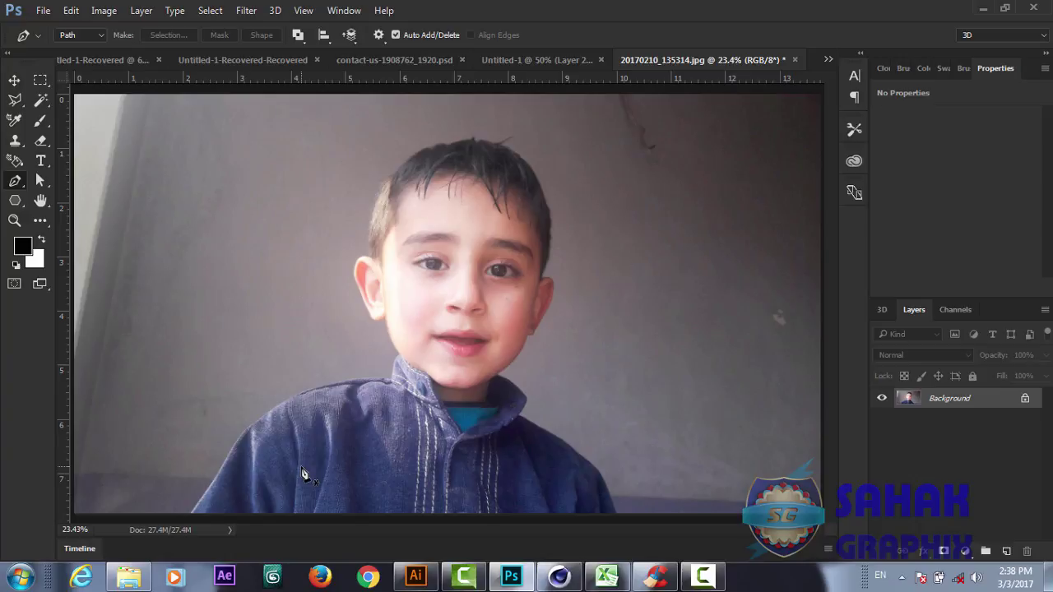
key("ctrl+plus")
key("ctrl+plus")
key("ctrl+plus")
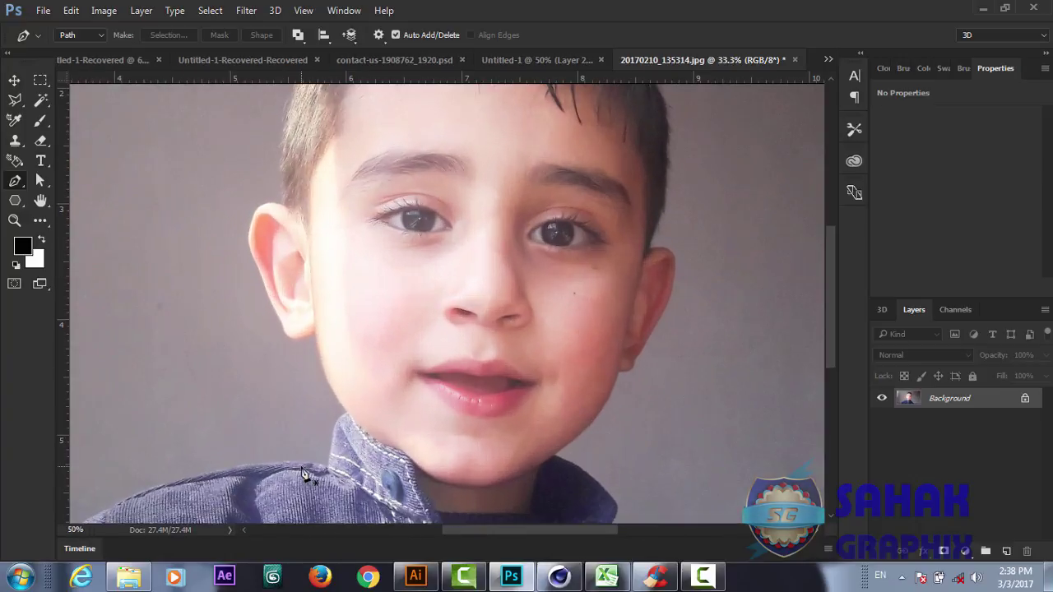
key("ctrl+plus")
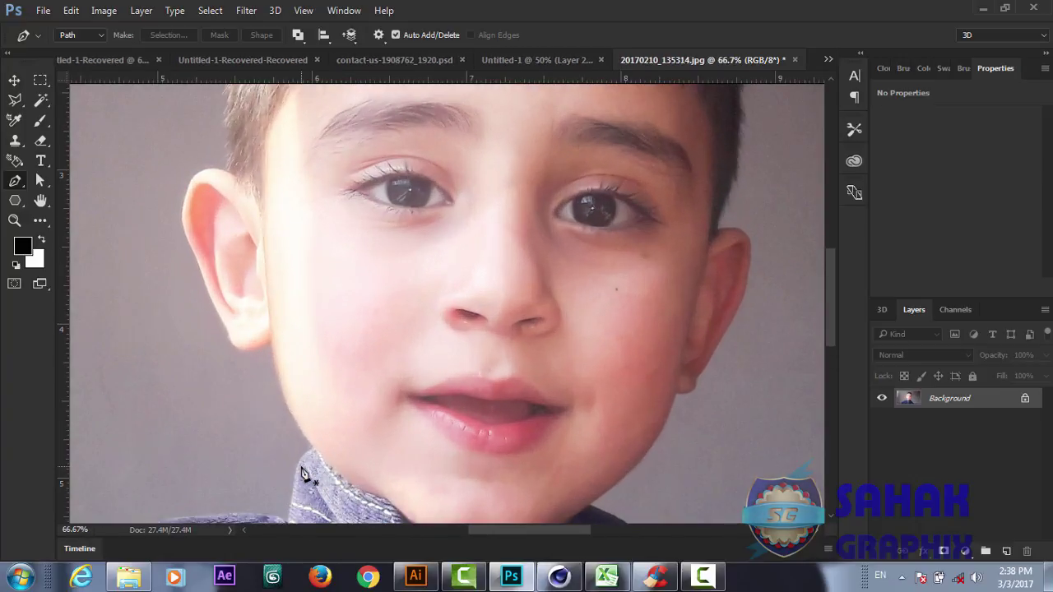
key("h")
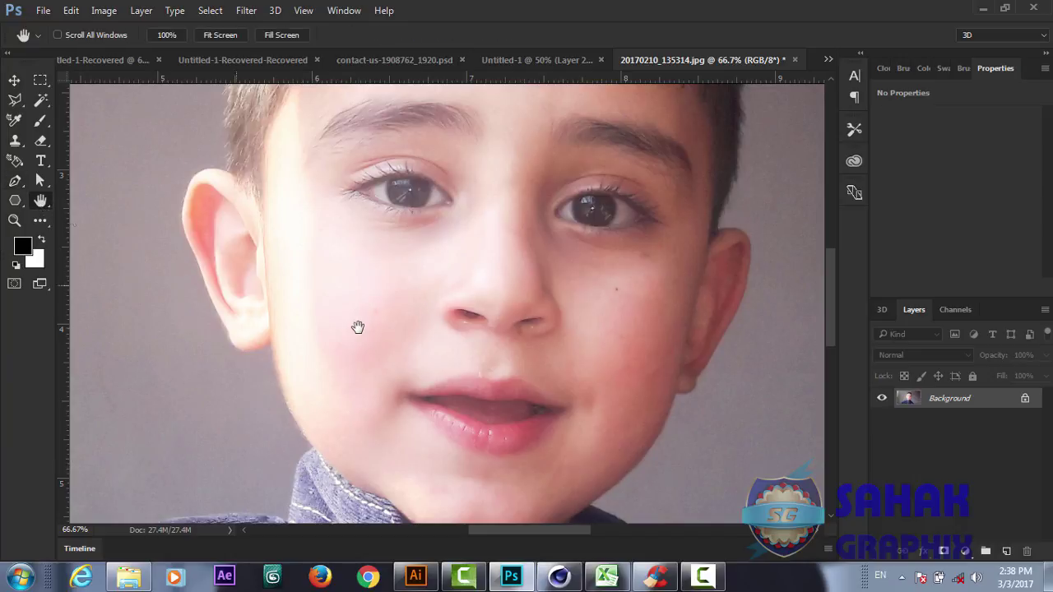
left_click_drag(344, 376, 614, 121)
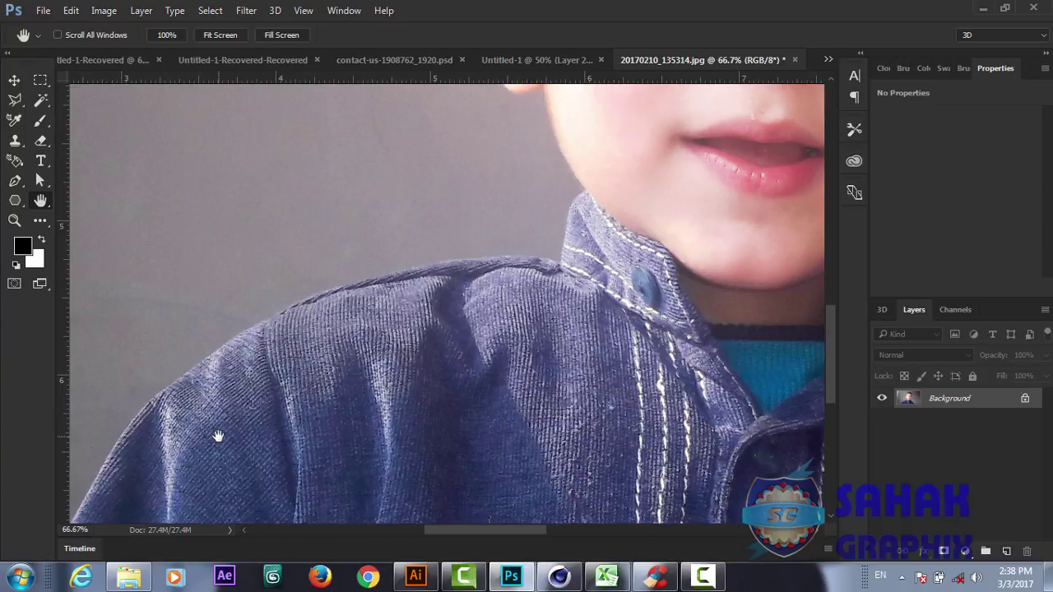
left_click_drag(217, 435, 488, 213)
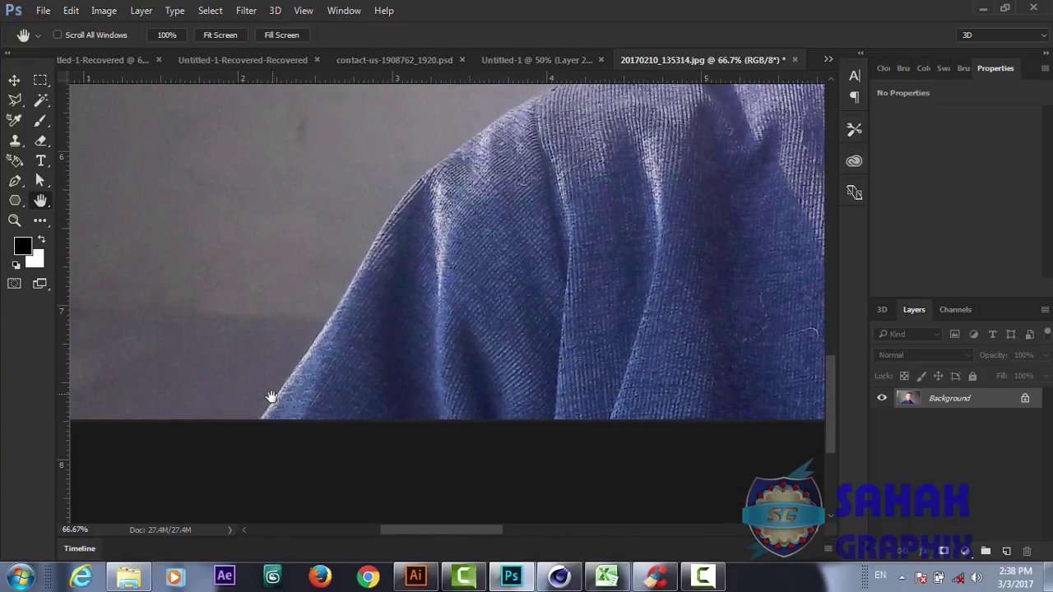
Start the path at the photo's bottom edge and place anchors up the sleeve to the shoulder curve.
left_click(14, 182)
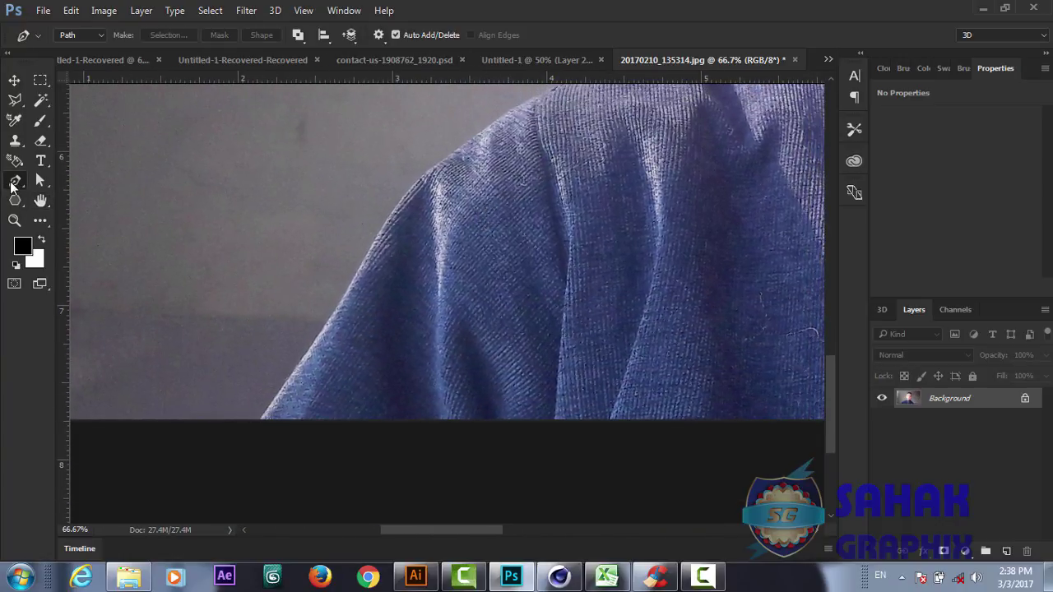
left_click(260, 423)
left_click(312, 346)
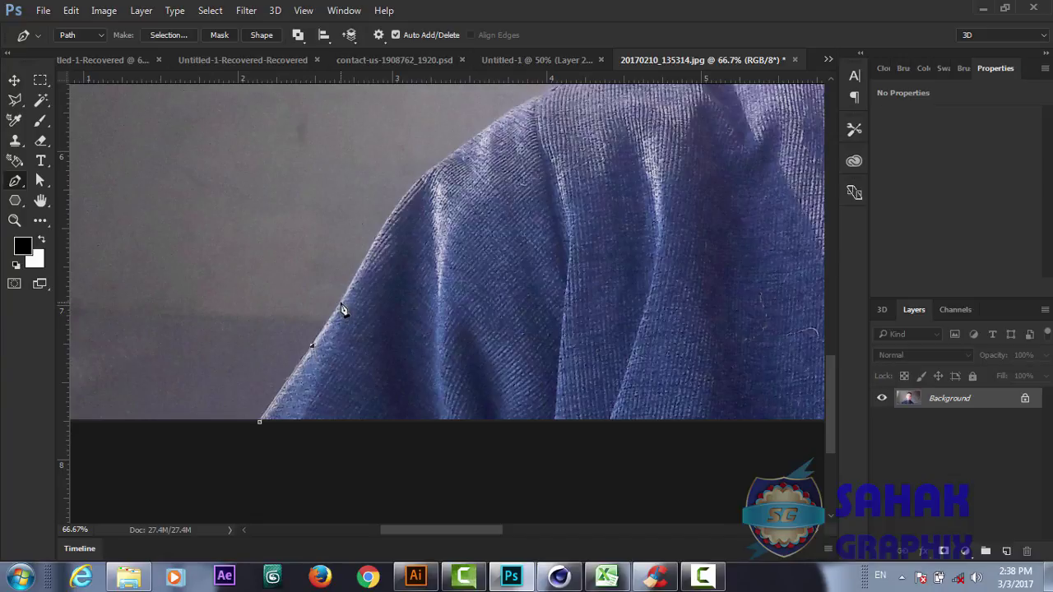
left_click(341, 303)
left_click(378, 236)
left_click(401, 202)
left_click(428, 174)
left_click(472, 140)
left_click(519, 107)
Continue the path along the shoulder top to a sharp curved point at the collar tip.
key("space")
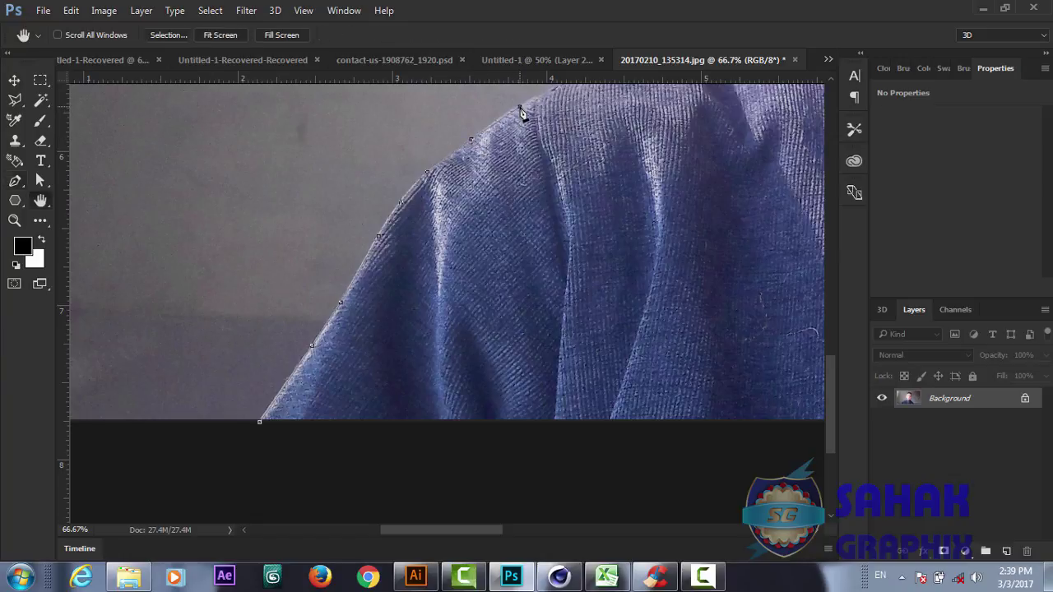
mouse_move(495, 193)
left_mouse_down()
mouse_move(392, 318)
mouse_move(322, 348)
left_mouse_up()
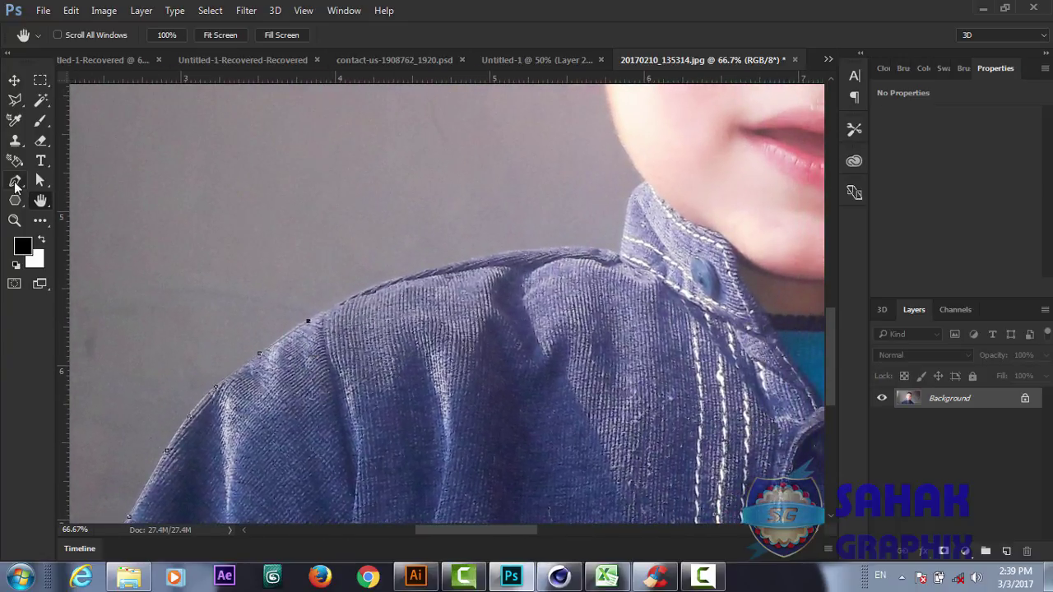
left_click(15, 181)
left_click(357, 298)
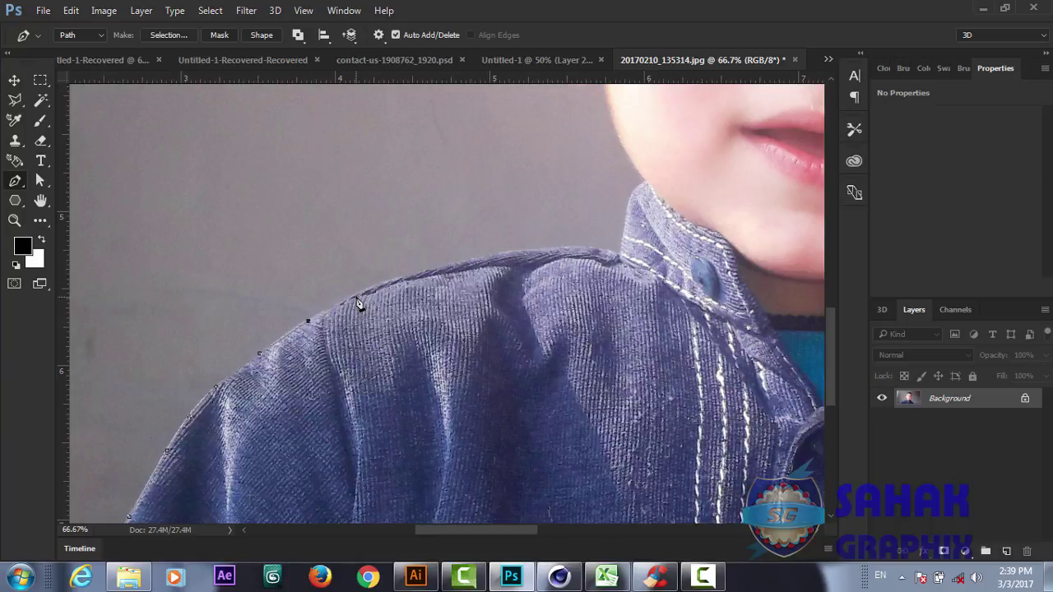
left_click(356, 296)
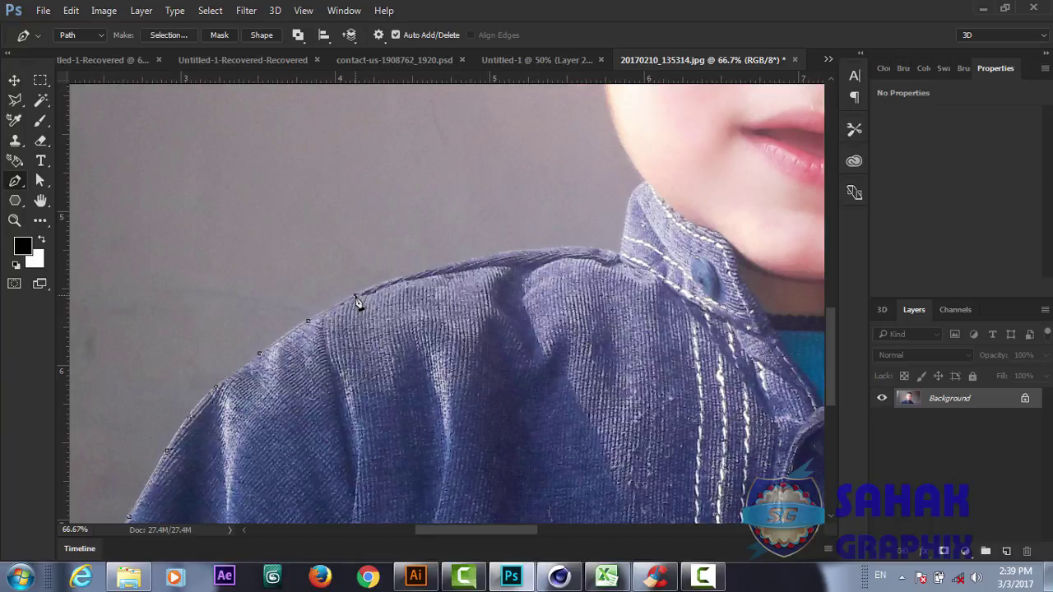
left_click(414, 276)
left_click(600, 250)
left_click(621, 256)
left_click(628, 212)
left_click_drag(647, 180, 668, 173)
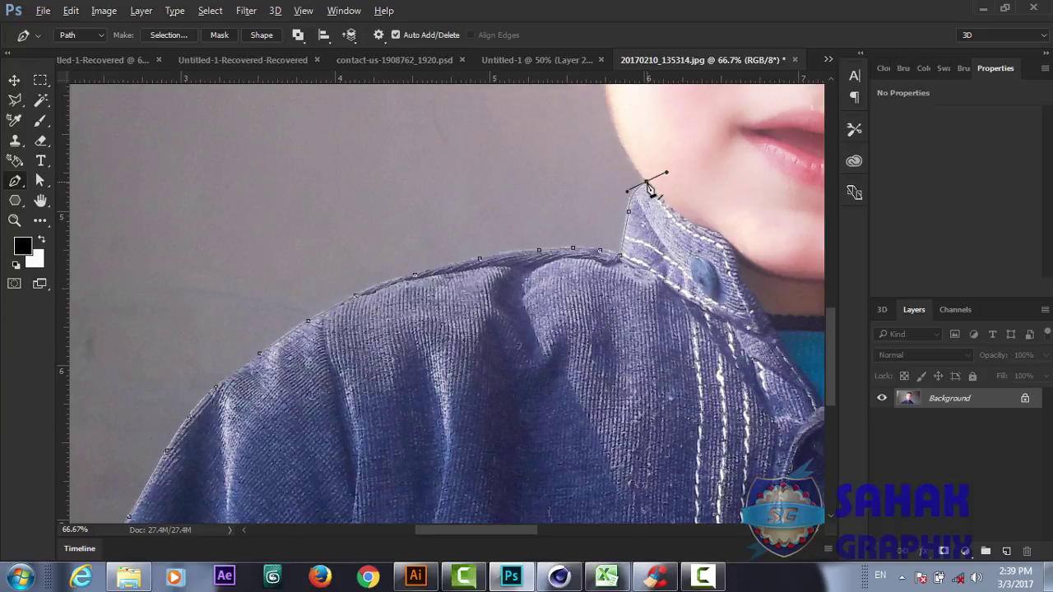
left_click(647, 182, "alt")
key("h")
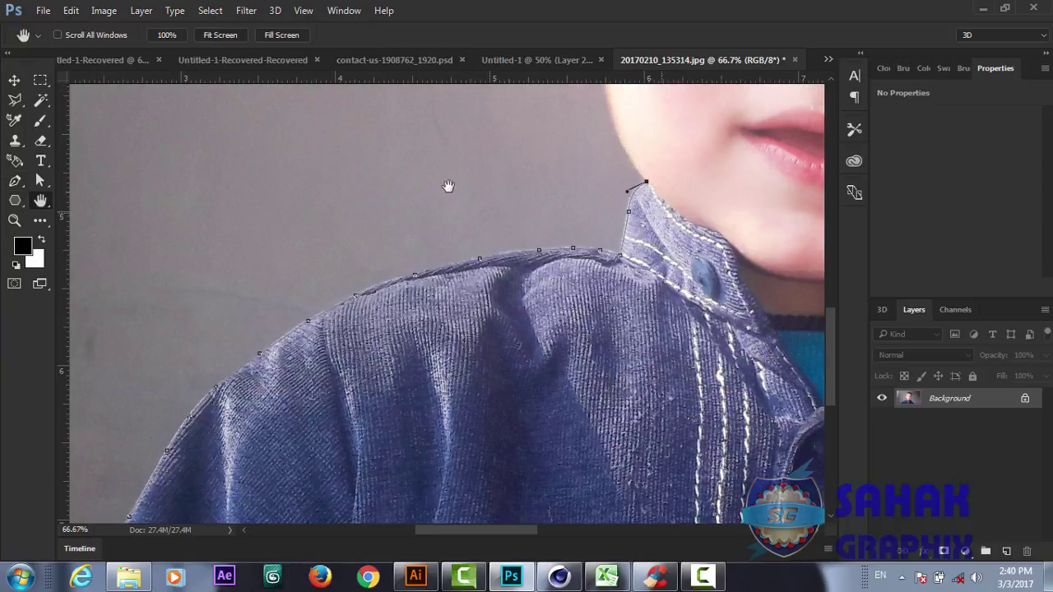
Curve the path up the jawline to a corner point below the earlobe.
left_click_drag(681, 179, 484, 418)
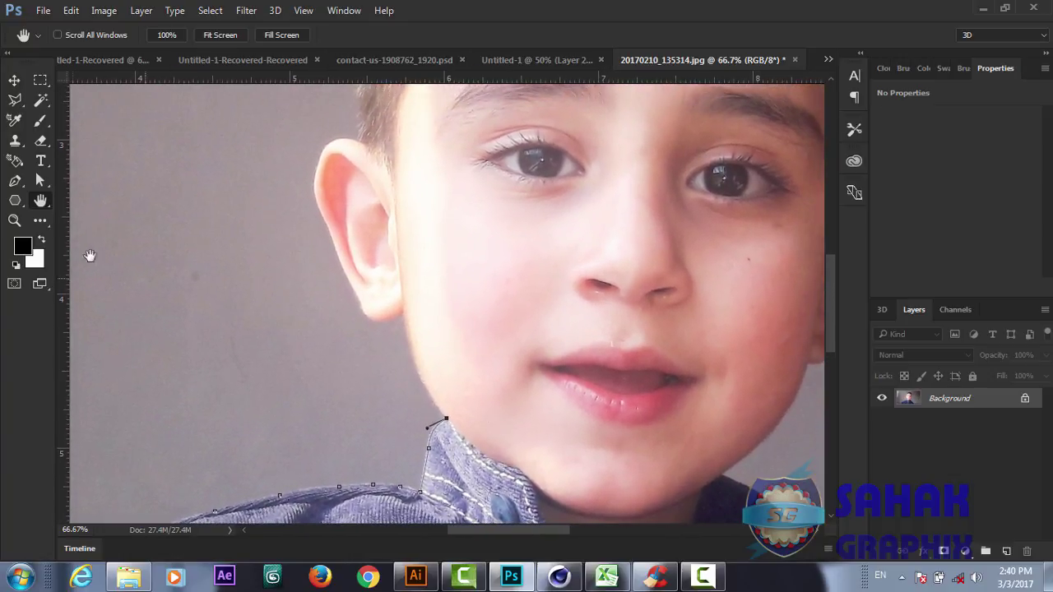
left_click(16, 187)
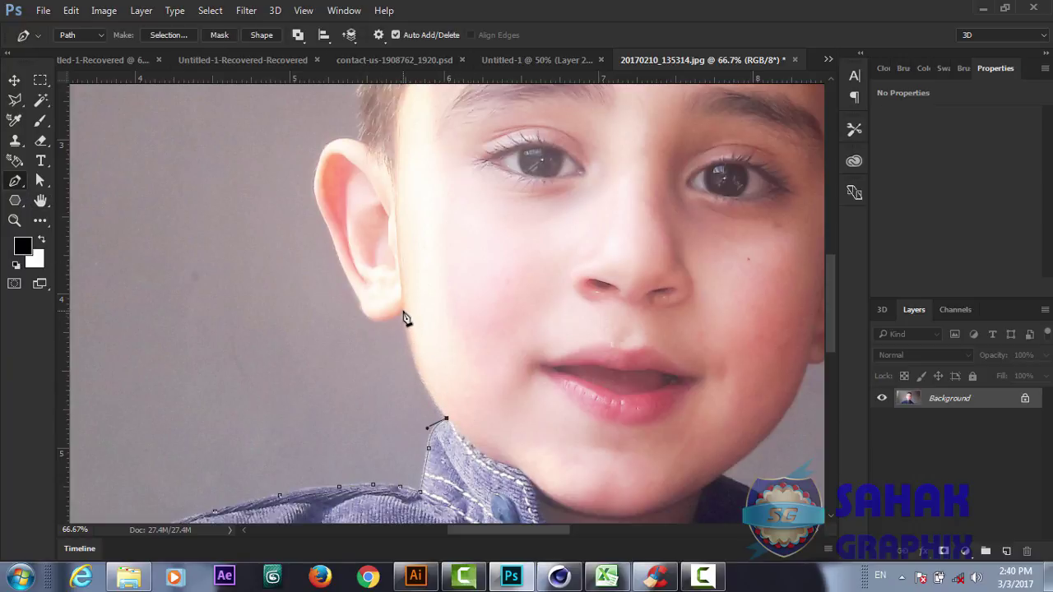
left_click_drag(403, 311, 402, 249)
left_click(404, 312, "alt")
left_click_drag(362, 305, 354, 282)
left_click(362, 306, "alt")
left_click(359, 302, "alt")
Trace anchors up the ear's outer edge and over its top, breaking handles at corners.
left_click(354, 290)
left_click(346, 275)
left_click(331, 238)
left_click_drag(317, 170, 328, 149)
left_click(318, 171, "alt")
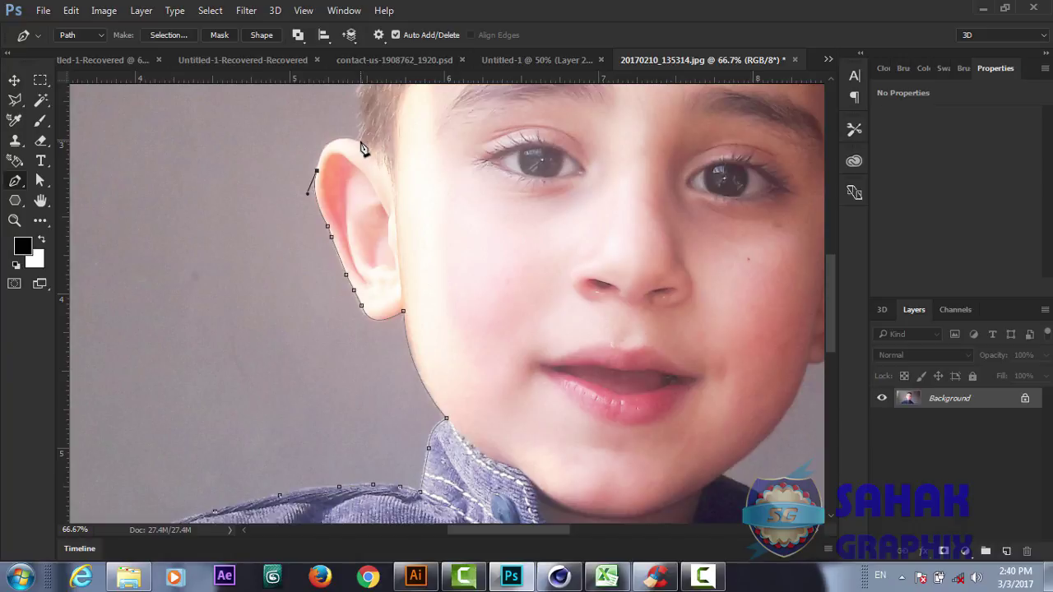
left_click_drag(361, 141, 408, 161)
left_click(362, 142)
key("h")
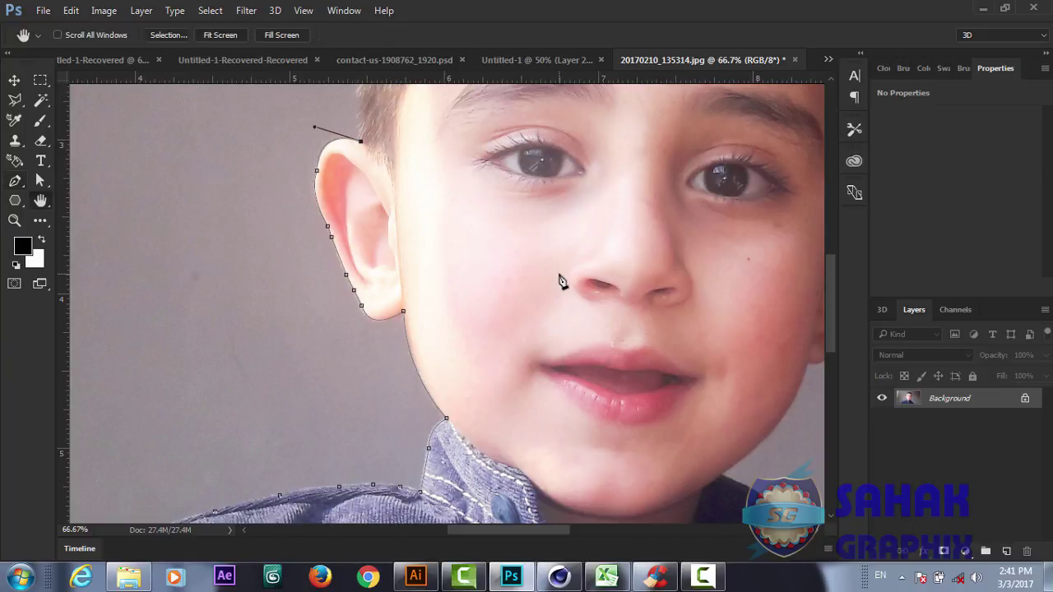
left_click_drag(482, 182, 395, 436)
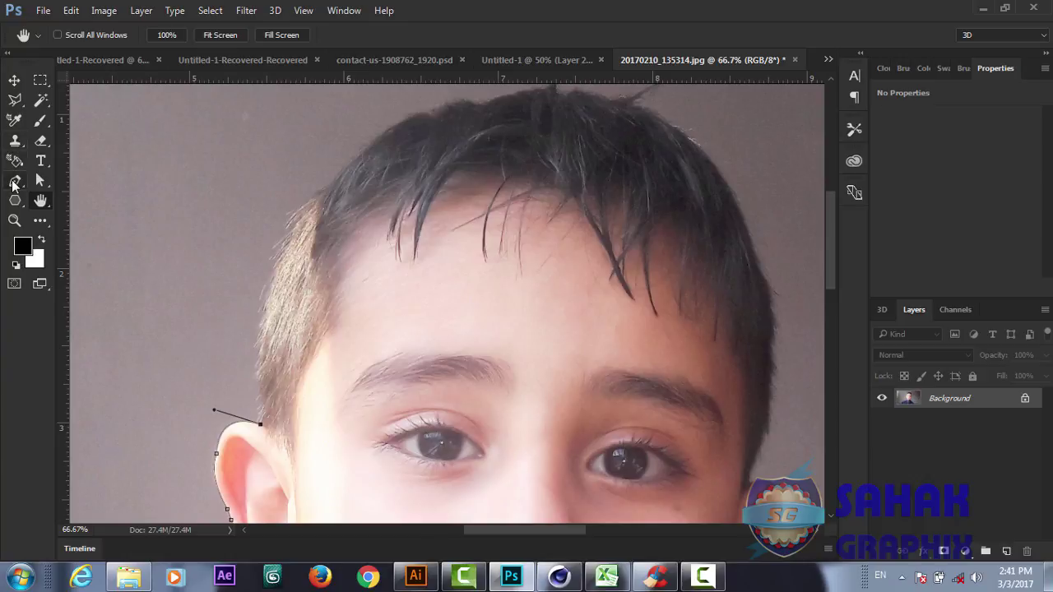
Curve the path up the side hairline onto the top of the hair, undoing misplaced anchors.
left_click(15, 180)
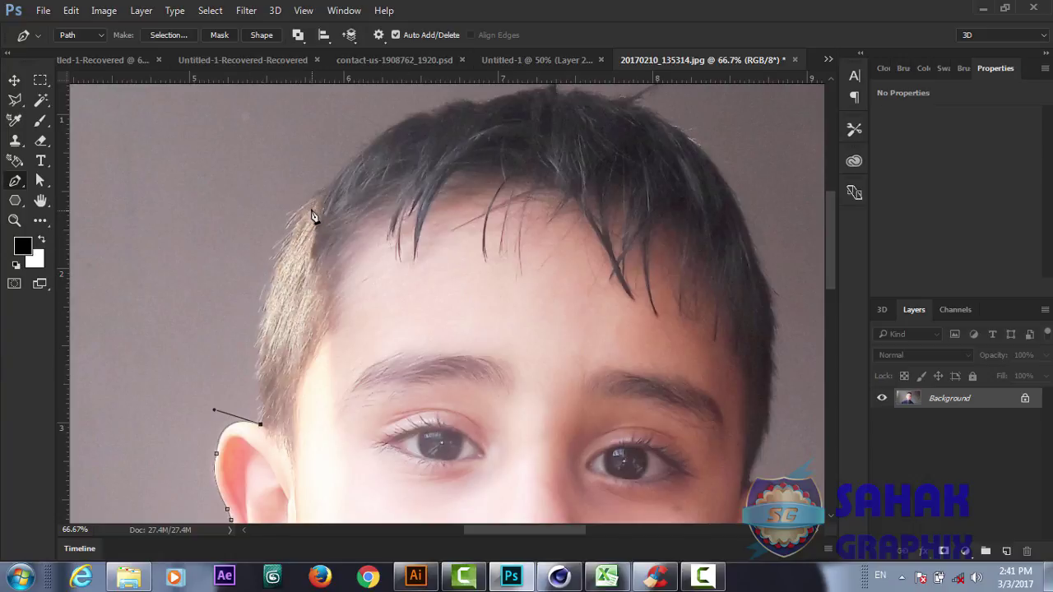
left_click_drag(317, 200, 389, 140)
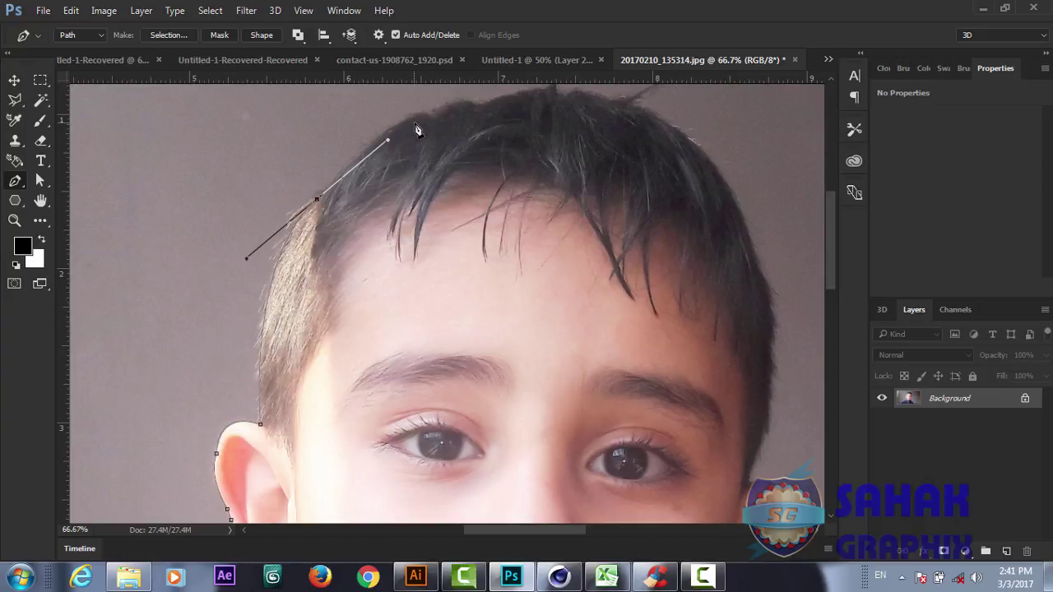
left_click_drag(437, 110, 506, 103)
key("ctrl+z")
left_click(316, 200, "alt")
left_click_drag(424, 117, 484, 99)
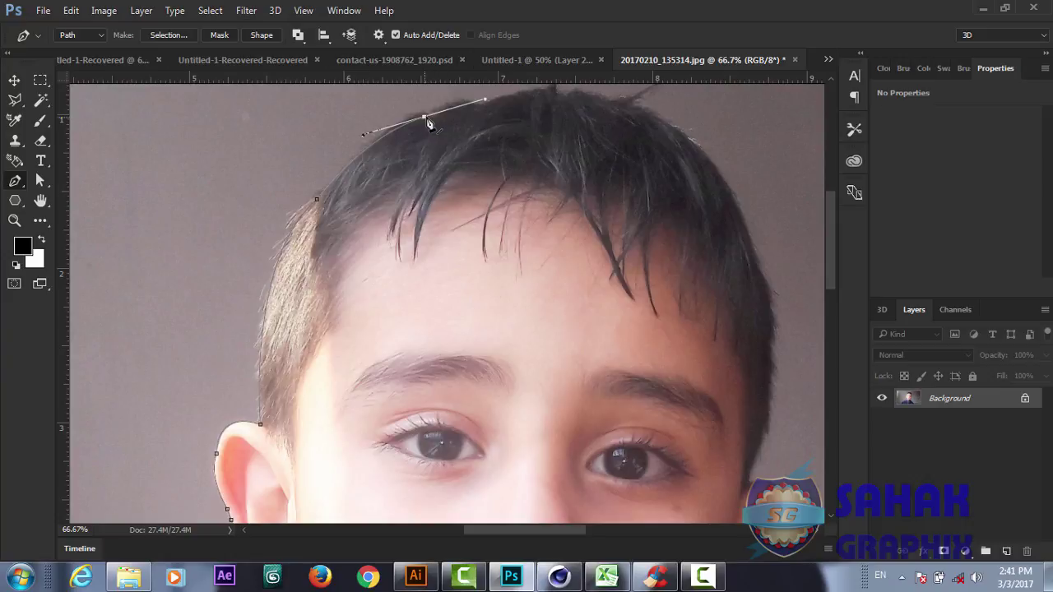
left_click_drag(482, 105, 536, 119)
key("ctrl+z")
left_click(424, 118, "alt")
Add anchors across the crown and down the head's right side to above the ear.
left_click(459, 104)
left_click(536, 89)
left_click(573, 91)
left_click(614, 98)
left_click(726, 179)
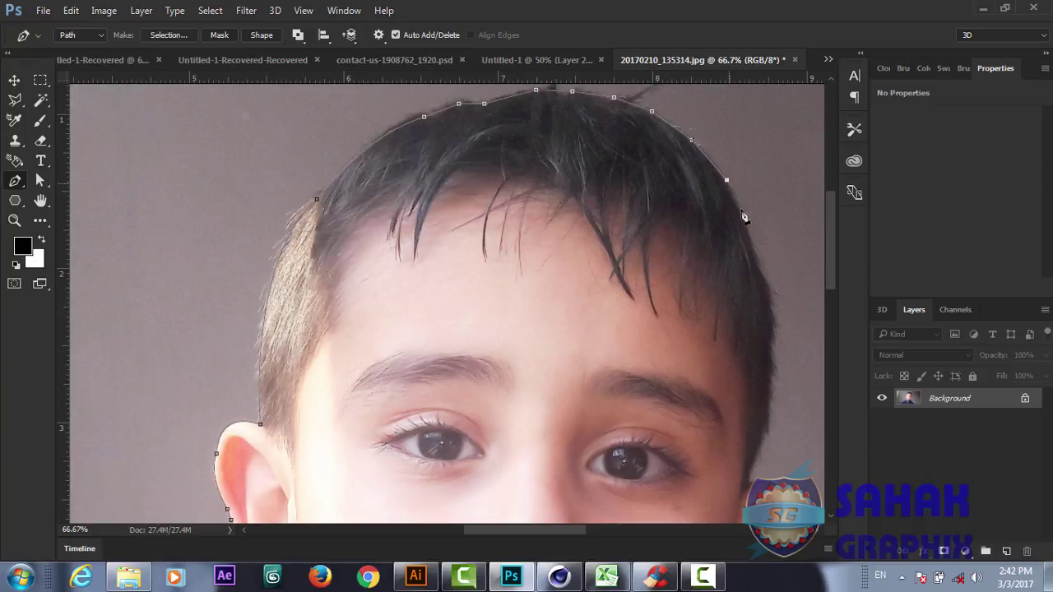
left_click(750, 236)
left_click(762, 272)
left_click(771, 315)
left_click(772, 348)
left_click(771, 385)
left_click(759, 450)
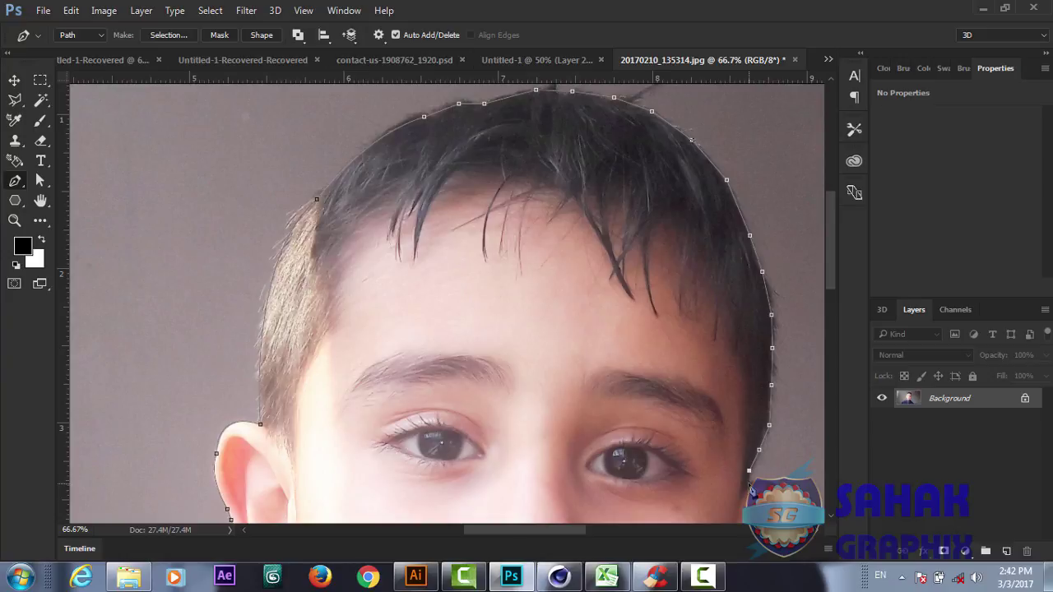
Zoom in on the right ear and curve the path over its top and down its outer edge.
key("space")
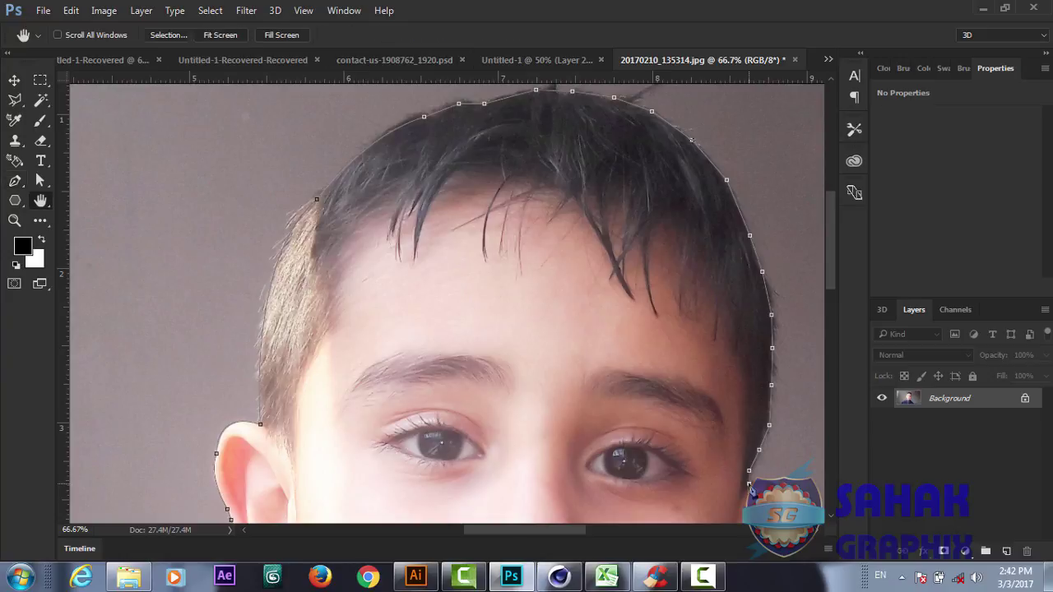
mouse_move(744, 483)
left_mouse_down()
mouse_move(532, 301)
mouse_move(503, 201)
left_mouse_up()
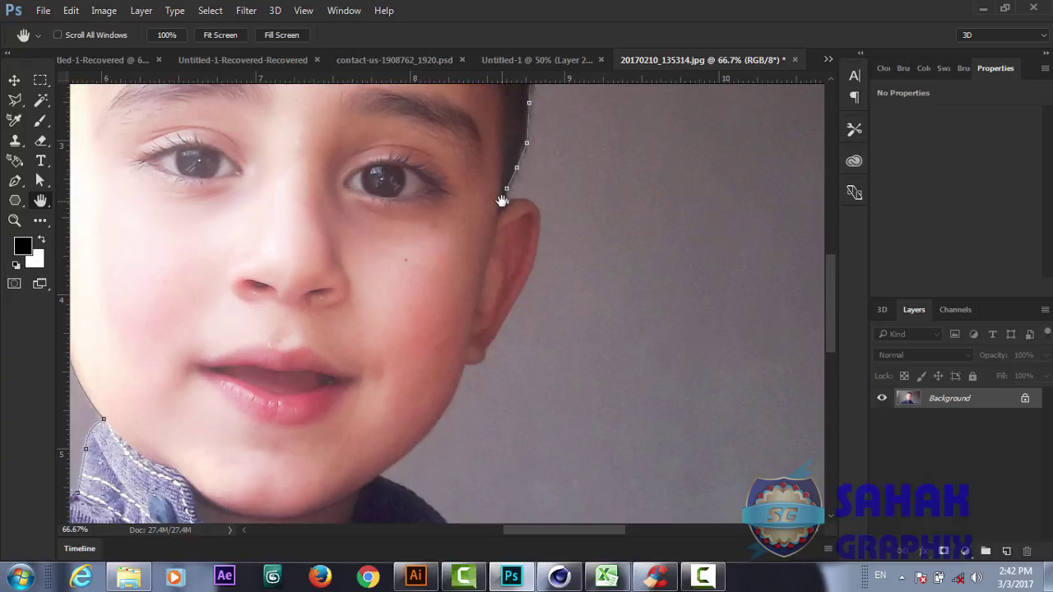
key("ctrl+plus")
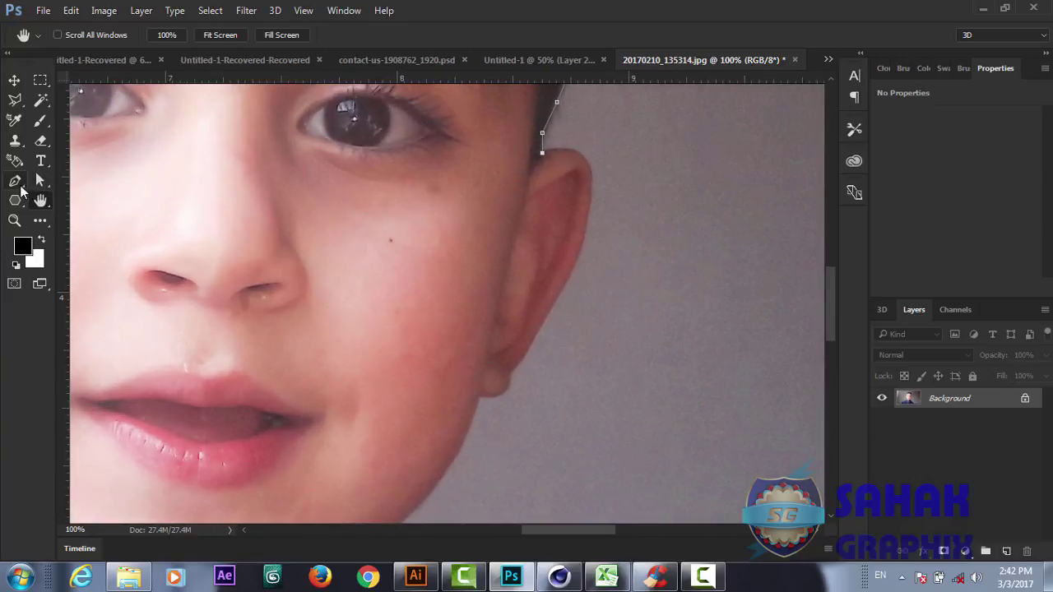
left_click(16, 182)
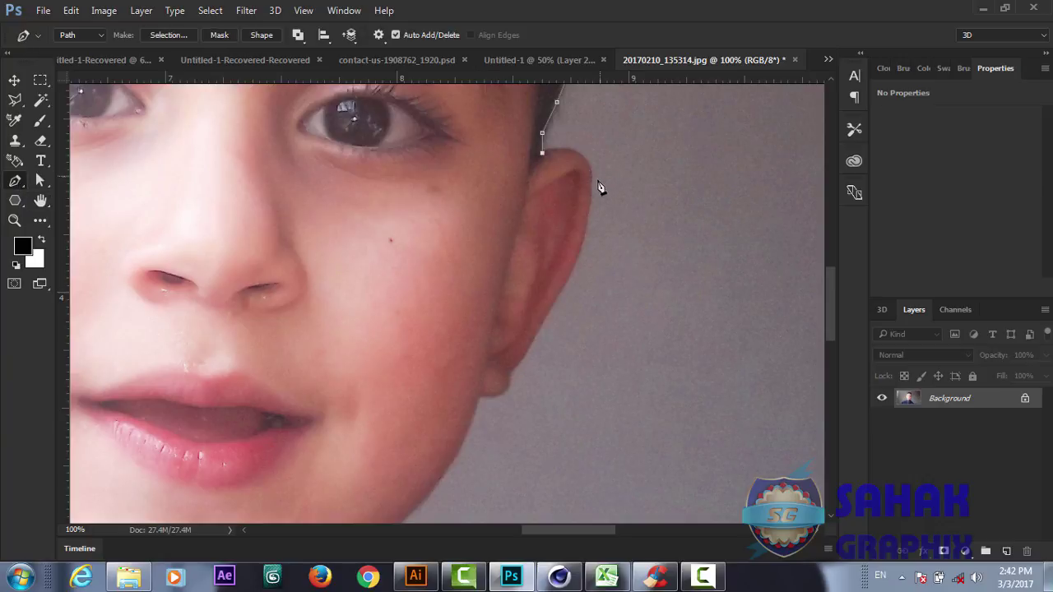
mouse_move(591, 188)
left_mouse_down()
mouse_move(592, 250)
mouse_move(585, 244)
left_mouse_up()
left_click_drag(547, 314, 505, 370)
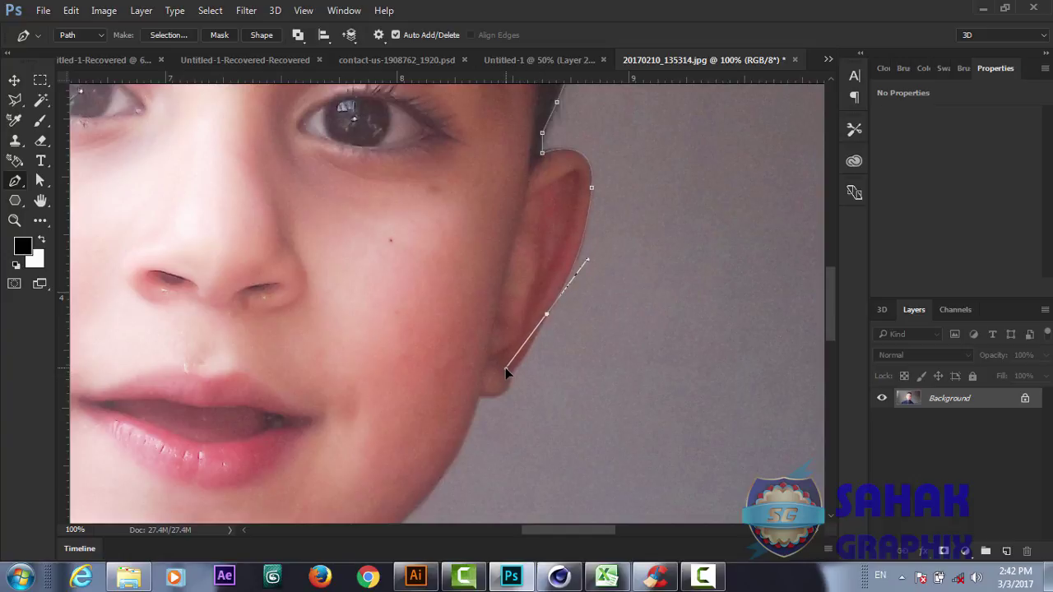
left_click(548, 315)
Continue anchors past the earlobe and curve the path down the jawline toward the collar.
left_click(526, 354)
left_click(515, 366)
left_click_drag(480, 398, 446, 400)
left_click_drag(834, 329, 832, 362)
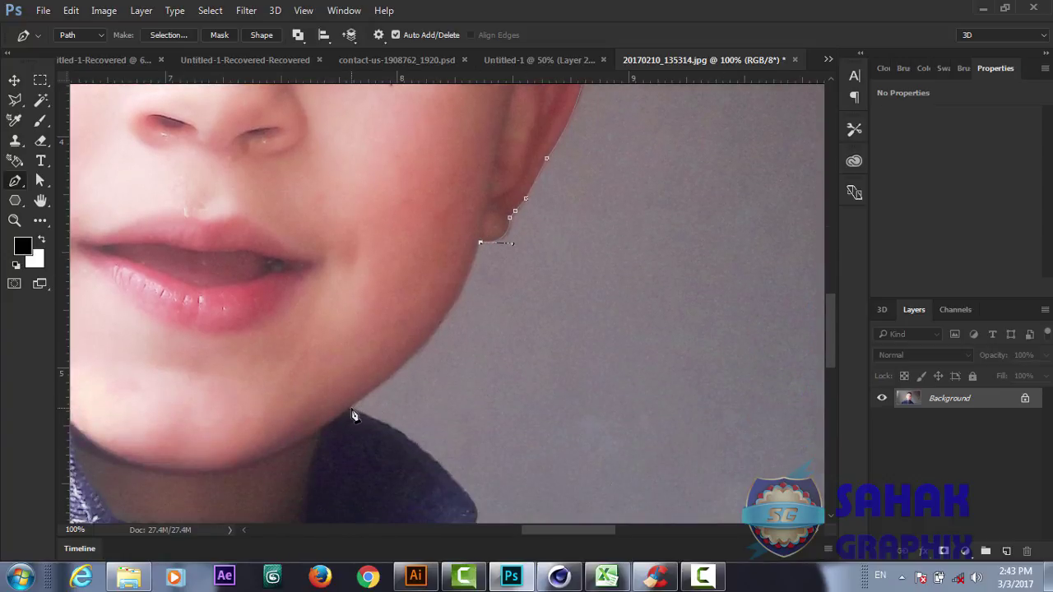
left_click_drag(352, 408, 240, 483)
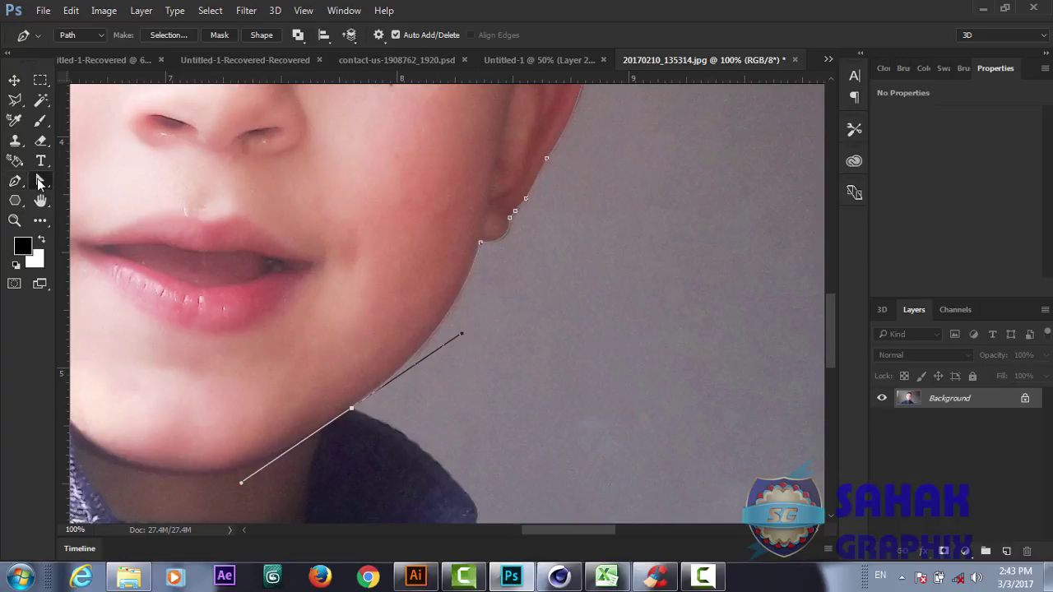
key("ctrl")
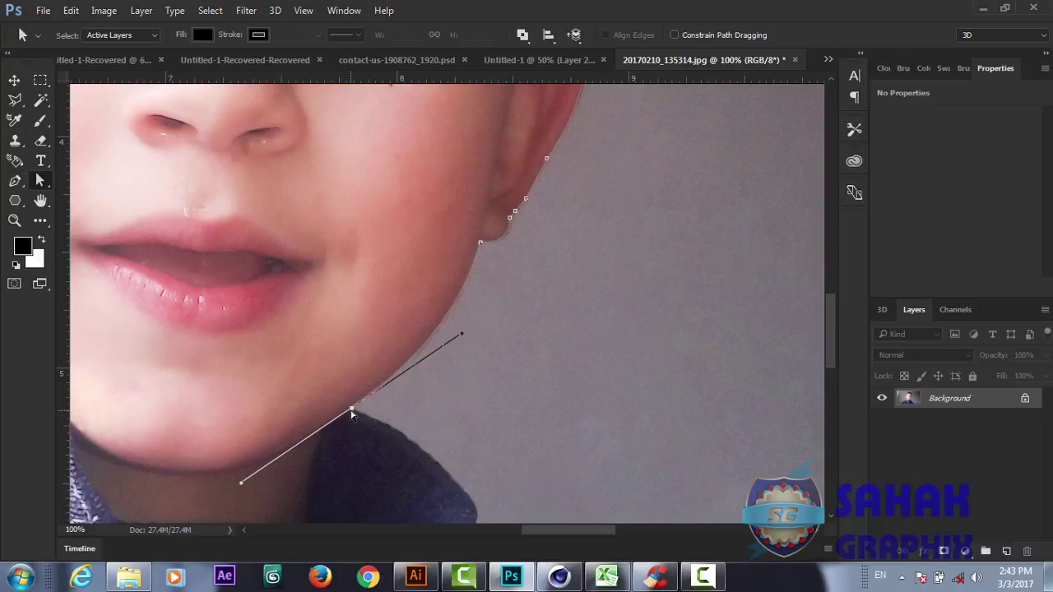
Nudge the chin anchor into a corner and add corner points down the collar's outer edge.
left_click_drag(350, 410, 347, 409)
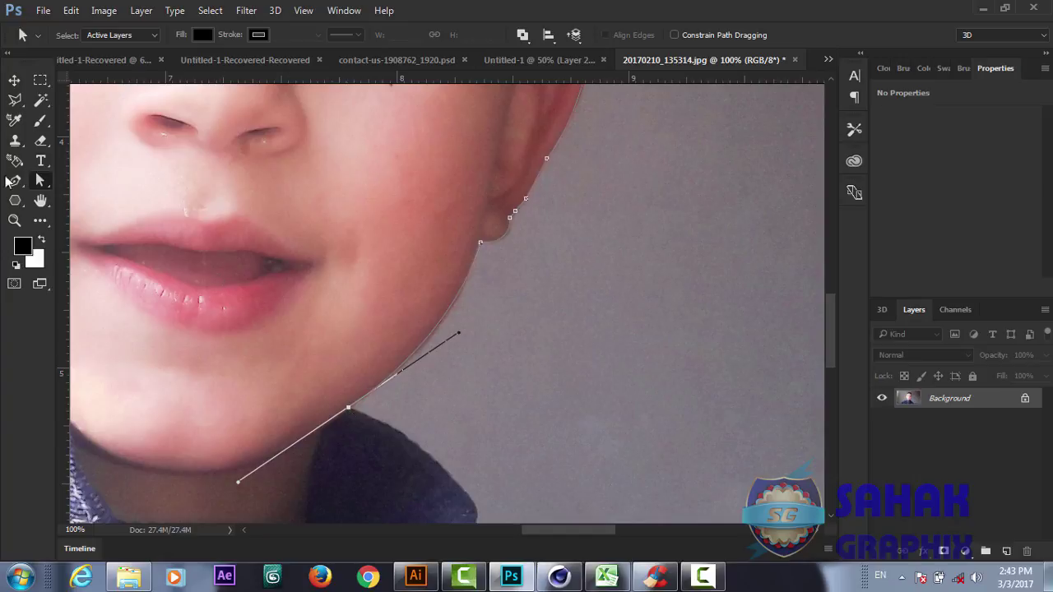
left_click(14, 186)
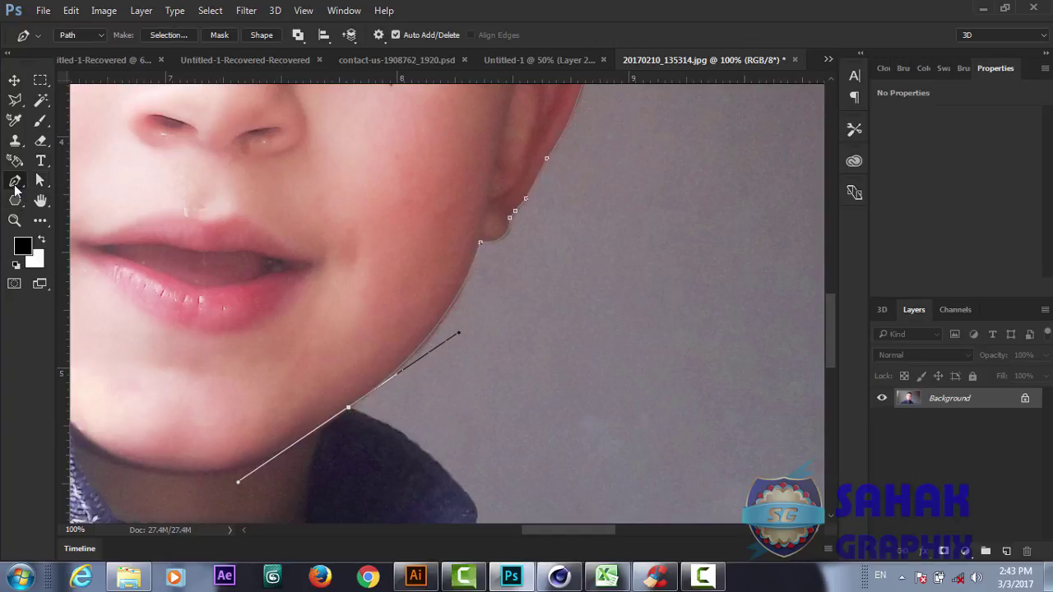
left_click(348, 408)
left_click_drag(832, 322, 836, 348)
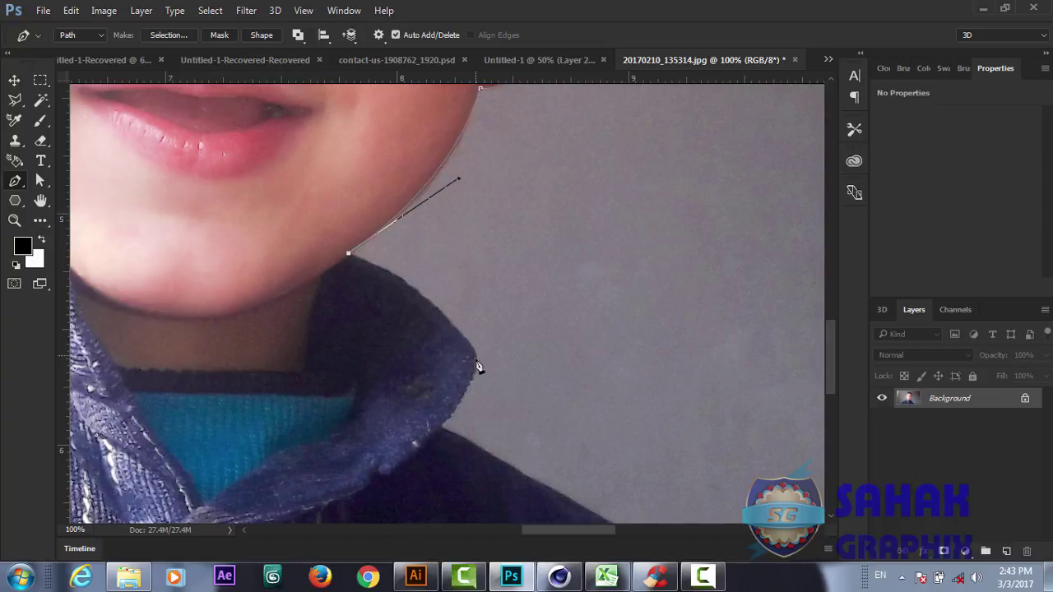
left_click_drag(475, 356, 520, 432)
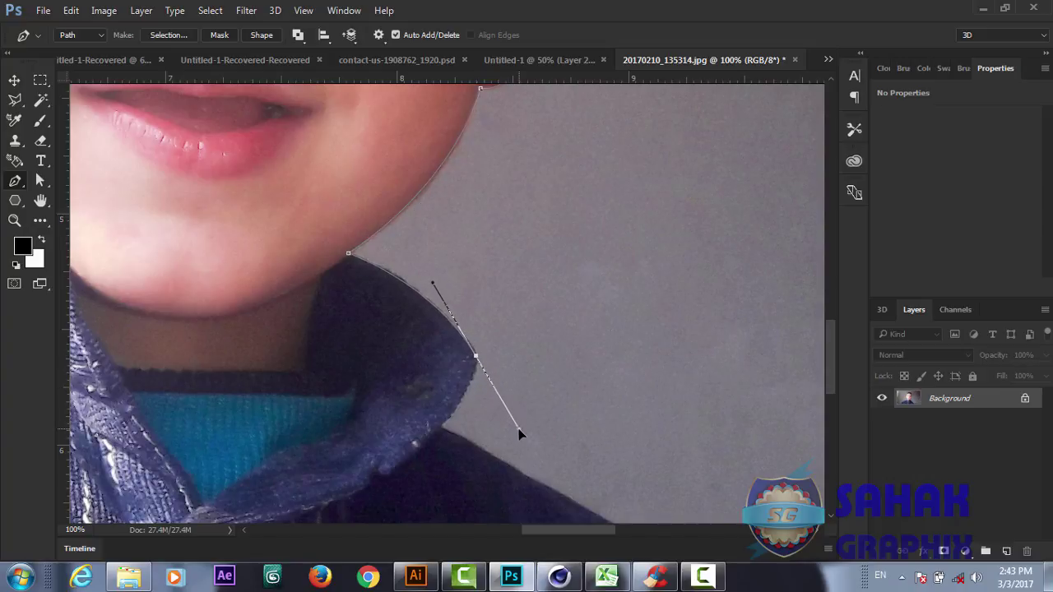
left_click(475, 357, "alt")
left_click_drag(440, 427, 402, 468)
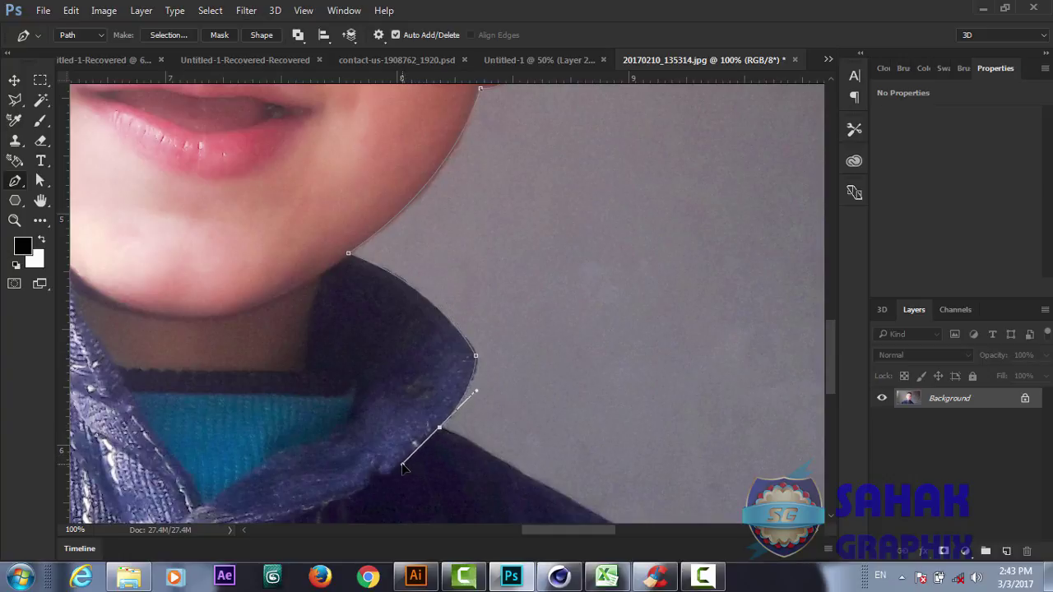
left_click(440, 427, "alt")
left_click_drag(829, 353, 838, 385)
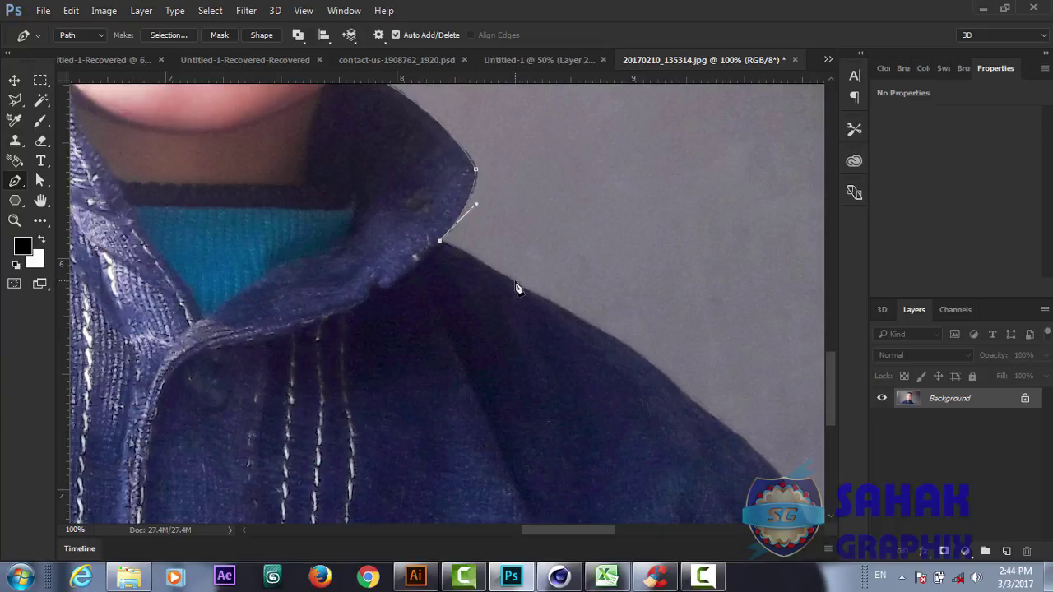
Trace points down the far shoulder and sleeve, closing the path along the photo's bottom edge.
left_click(514, 282)
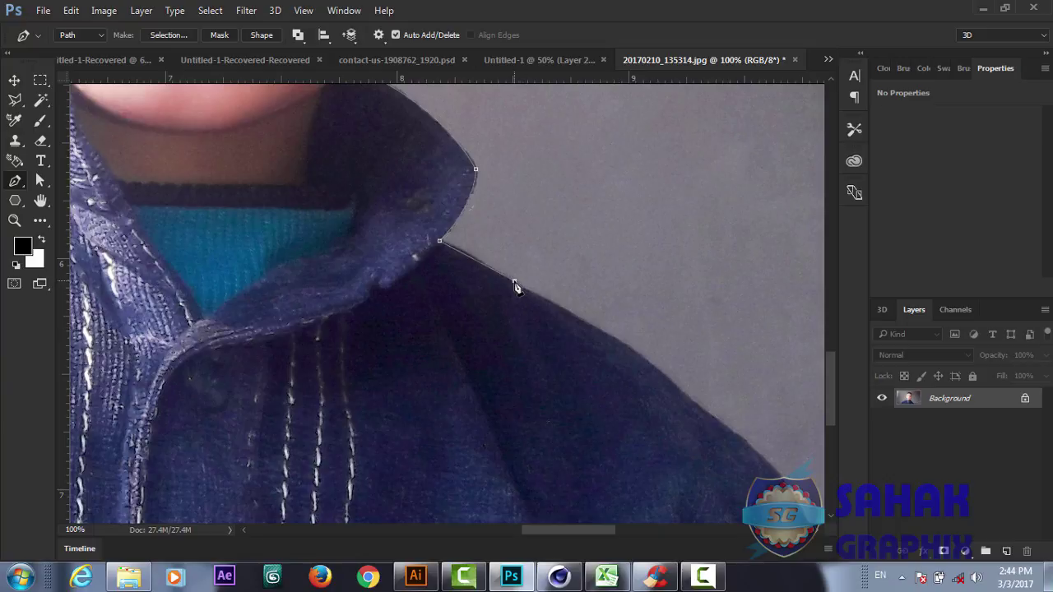
left_click(581, 319)
left_click(655, 367)
left_click(770, 465)
left_click_drag(831, 418, 843, 446)
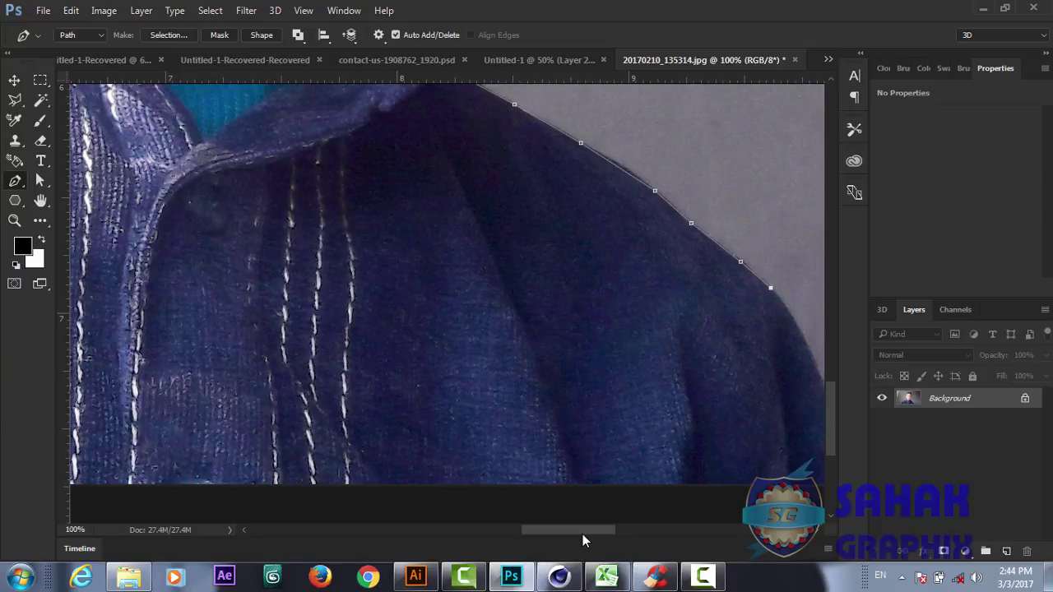
left_click_drag(583, 531, 607, 531)
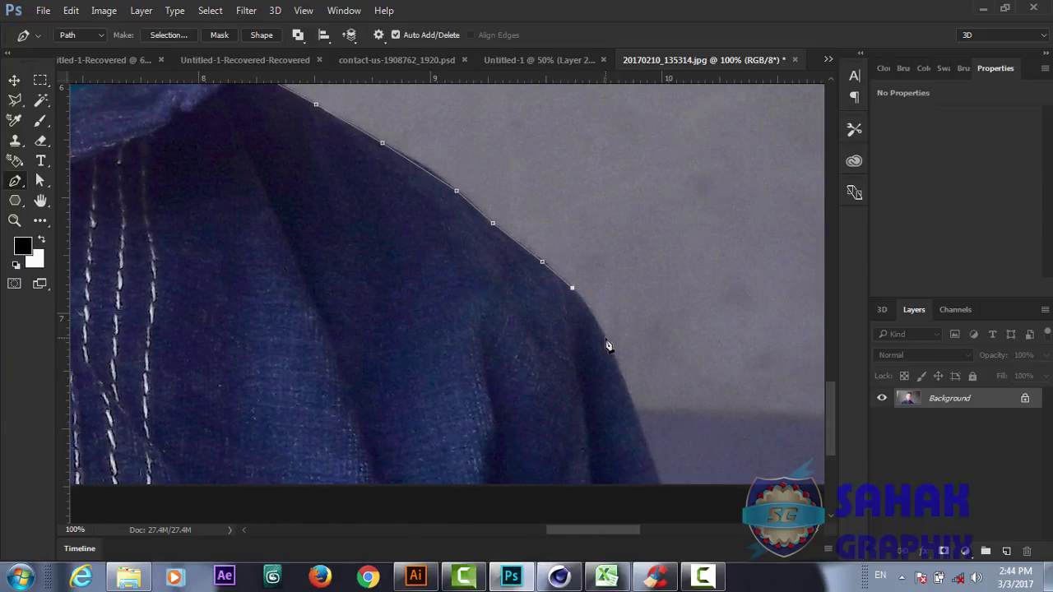
left_click(624, 380)
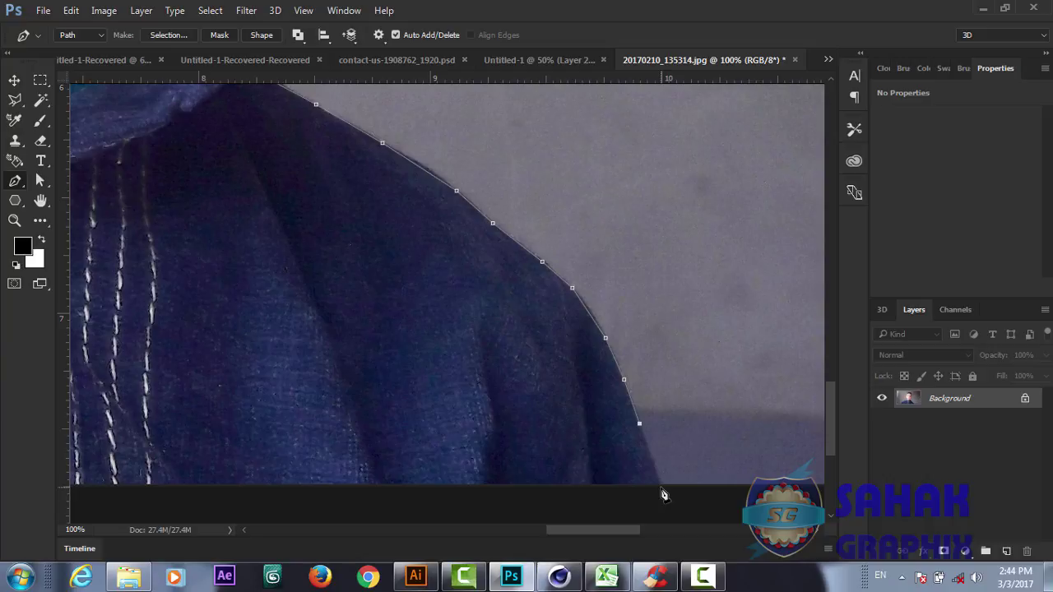
left_click_drag(631, 532, 468, 532)
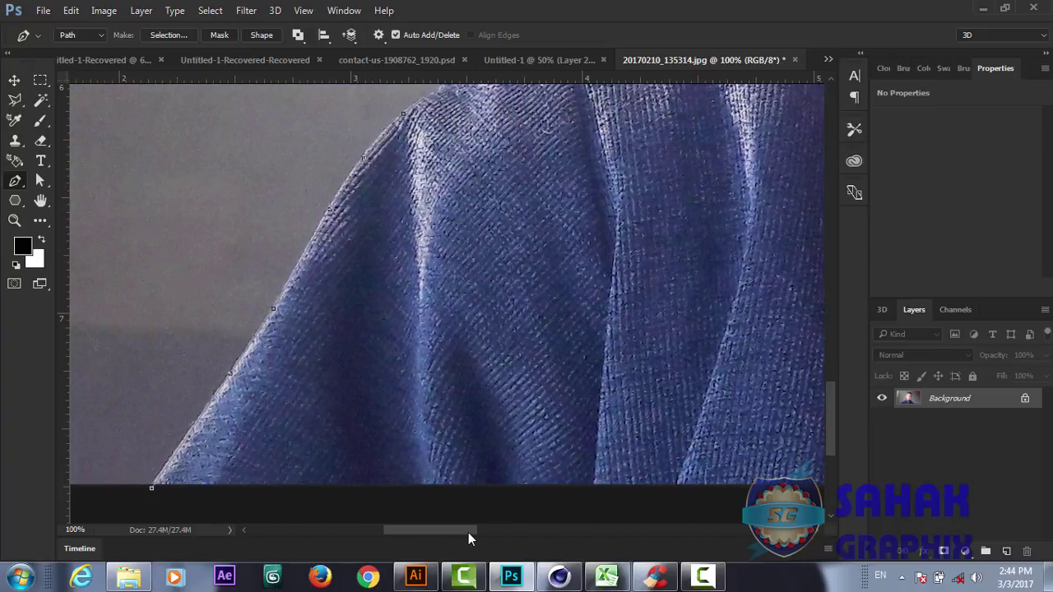
left_click(151, 489)
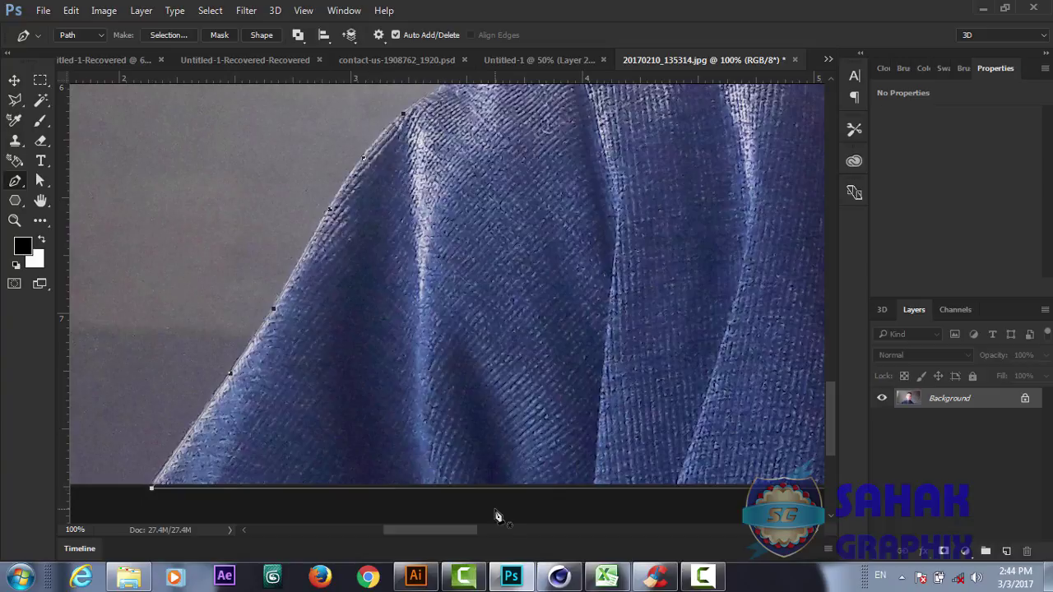
key("ctrl+0")
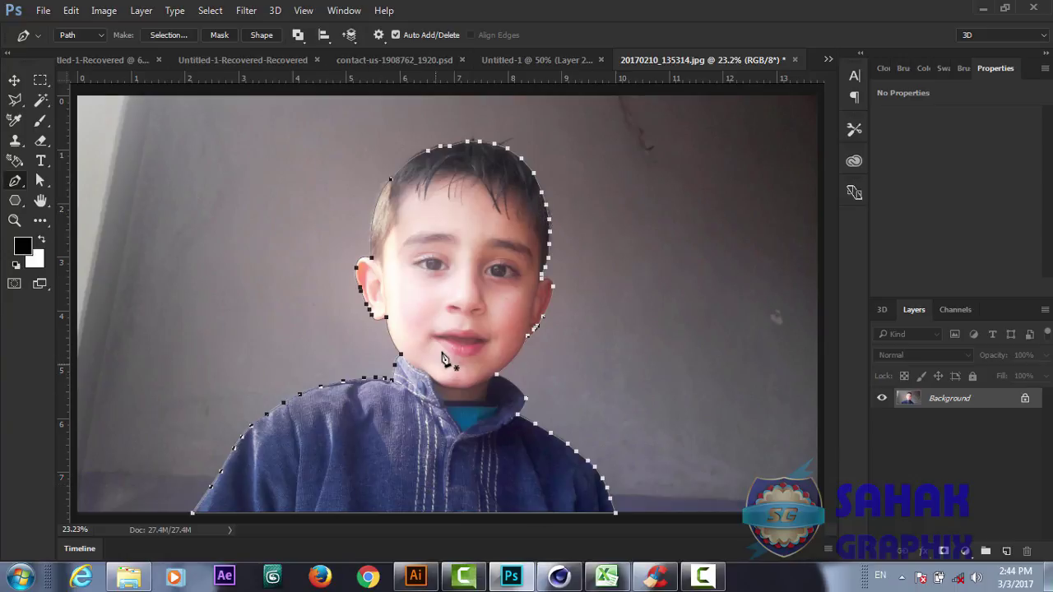
Make a selection from the closed path with a 1-pixel feather radius, then deselect the path.
right_click(442, 356)
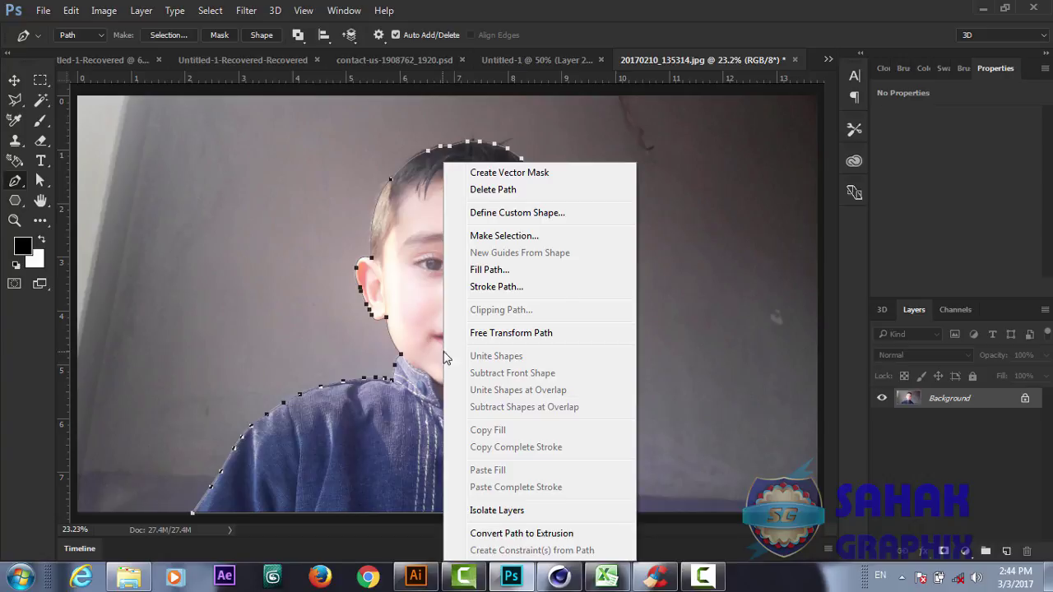
left_click(492, 237)
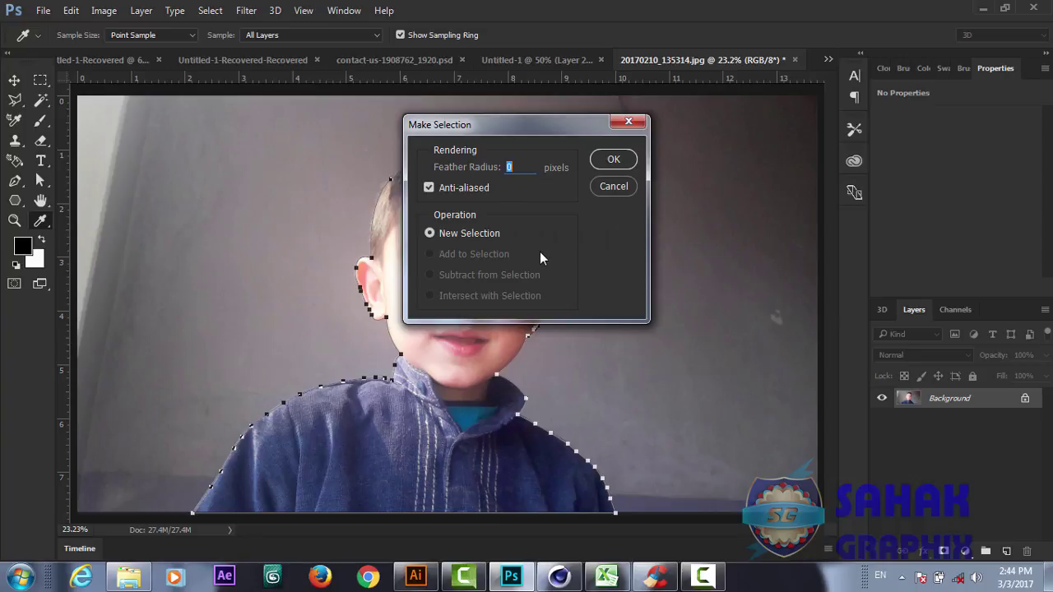
type("1")
left_click(613, 161)
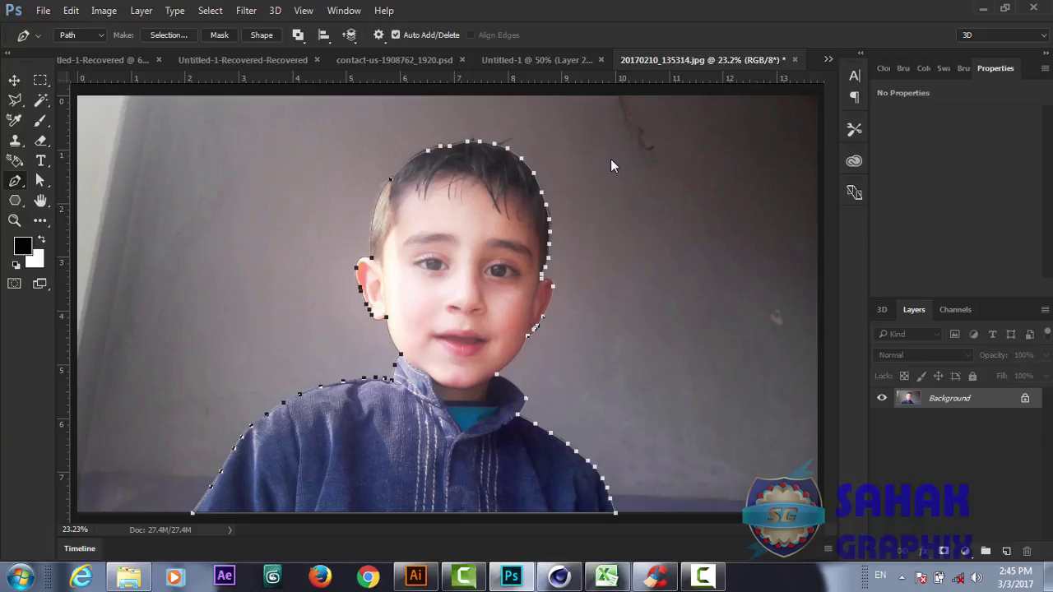
key("Escape")
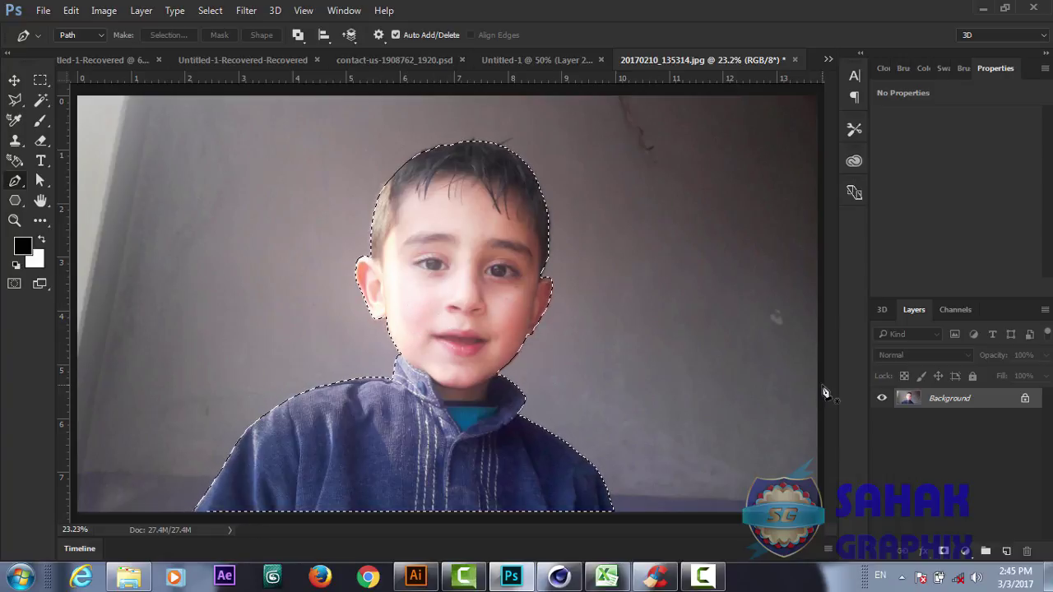
Convert Background to Layer 0, add a layer mask, and create empty Layer 1 beneath it.
double_click(968, 400)
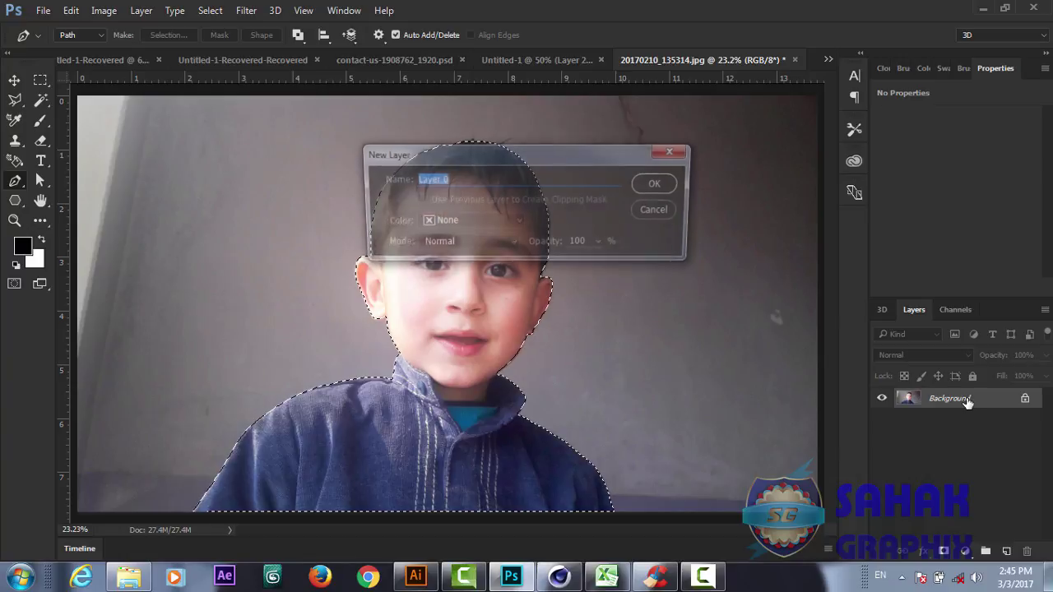
left_click(675, 185)
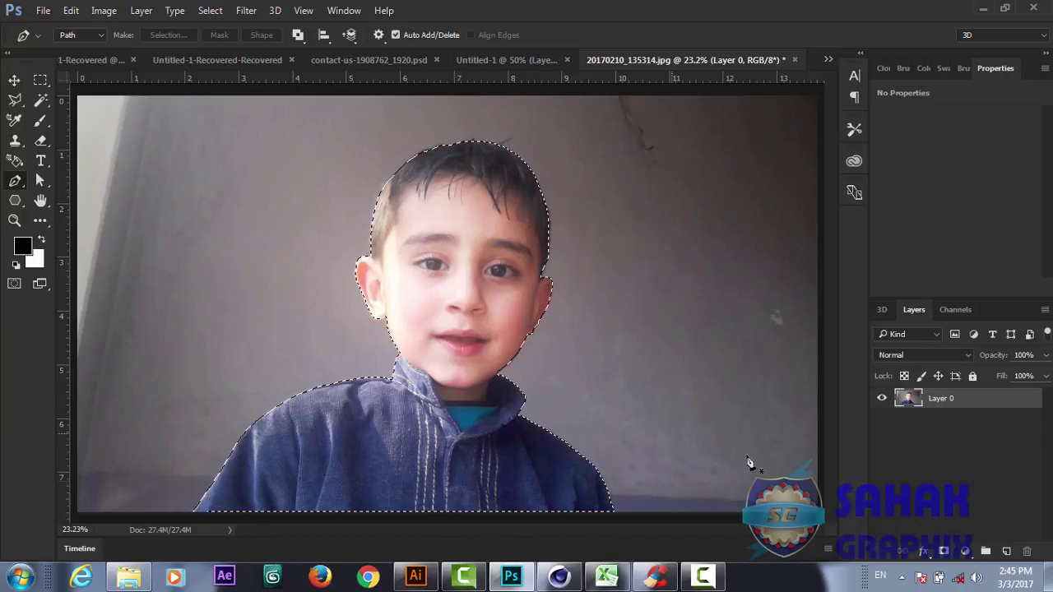
left_click(944, 552)
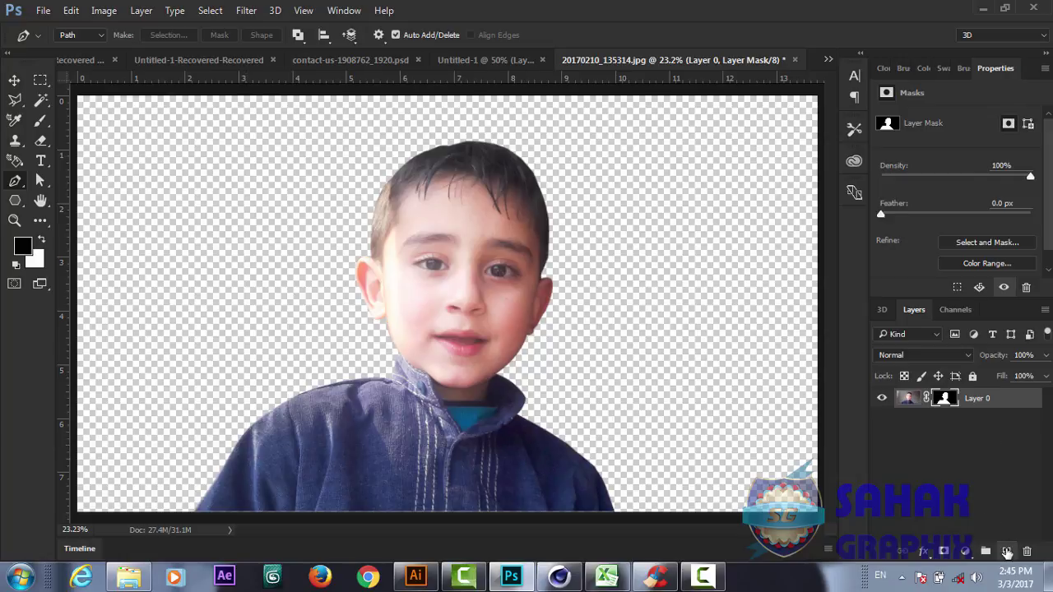
left_click(1008, 551, "ctrl")
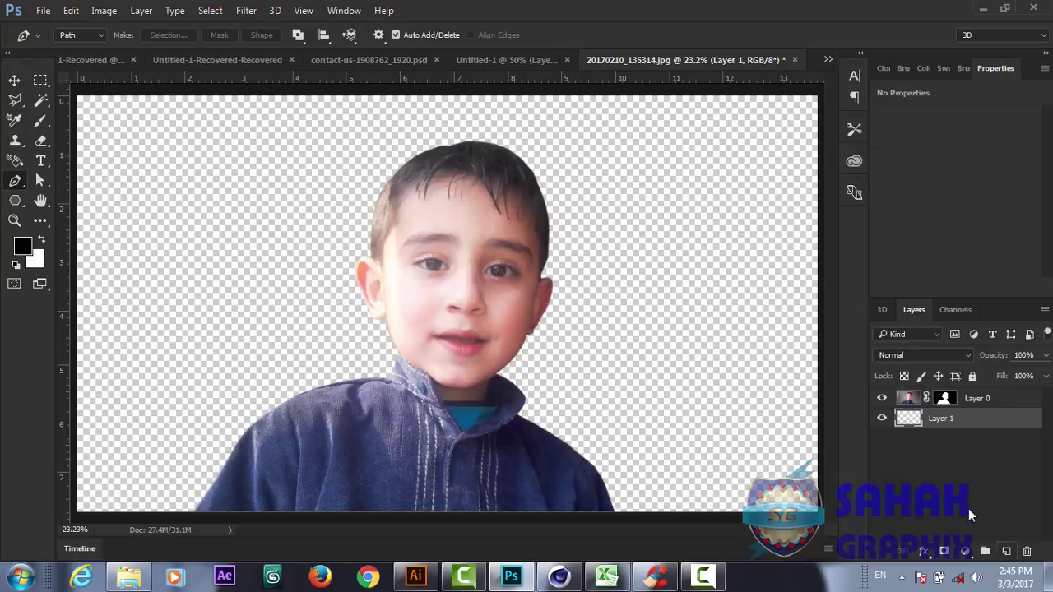
Set the background colour to bright green 36ff00 and fill Layer 1 with it.
left_click(37, 258)
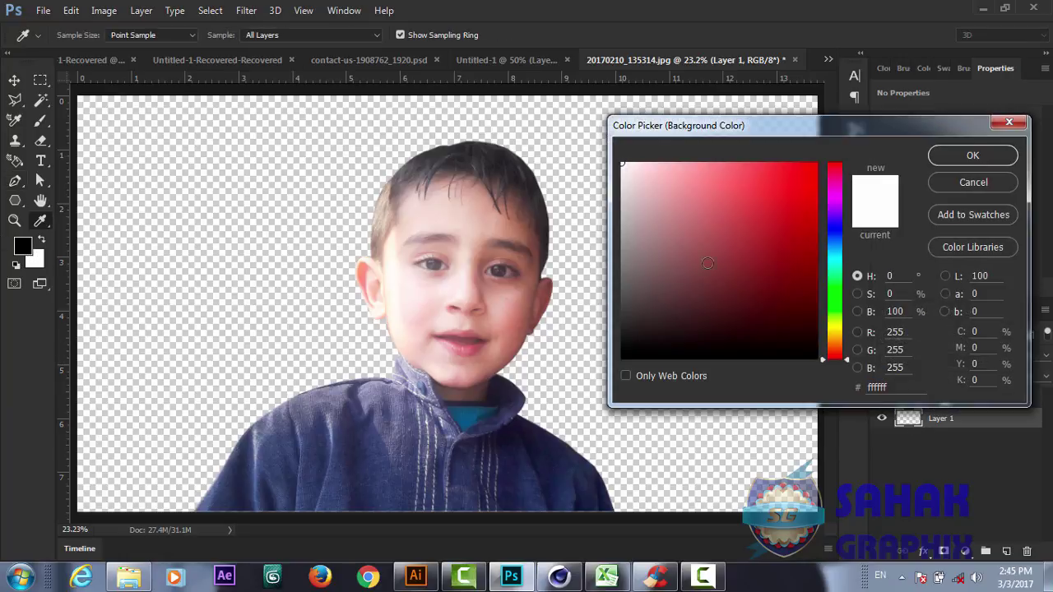
left_click_drag(843, 344, 844, 301)
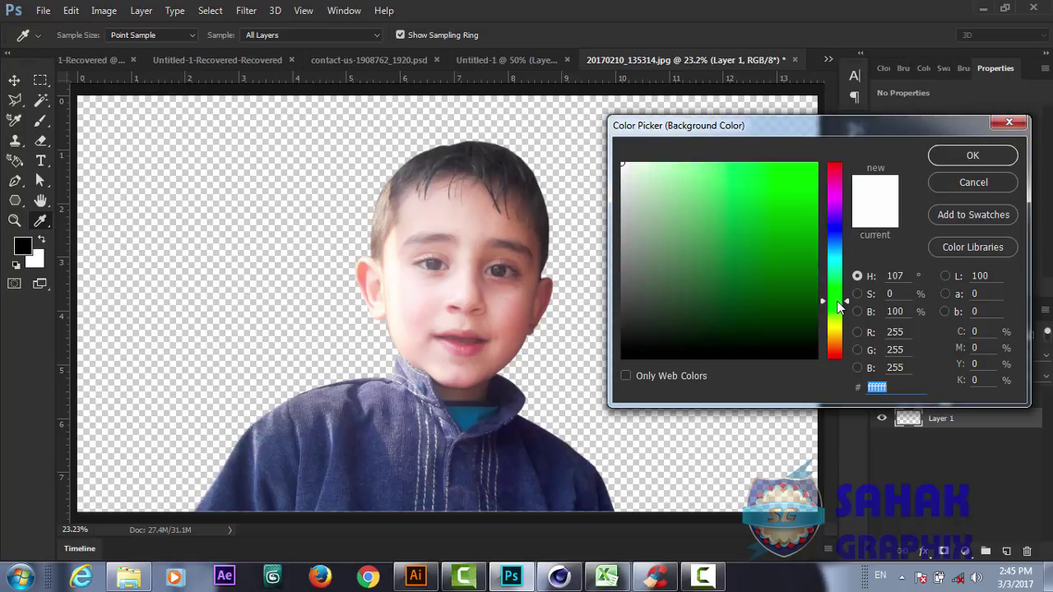
left_click_drag(815, 194, 817, 163)
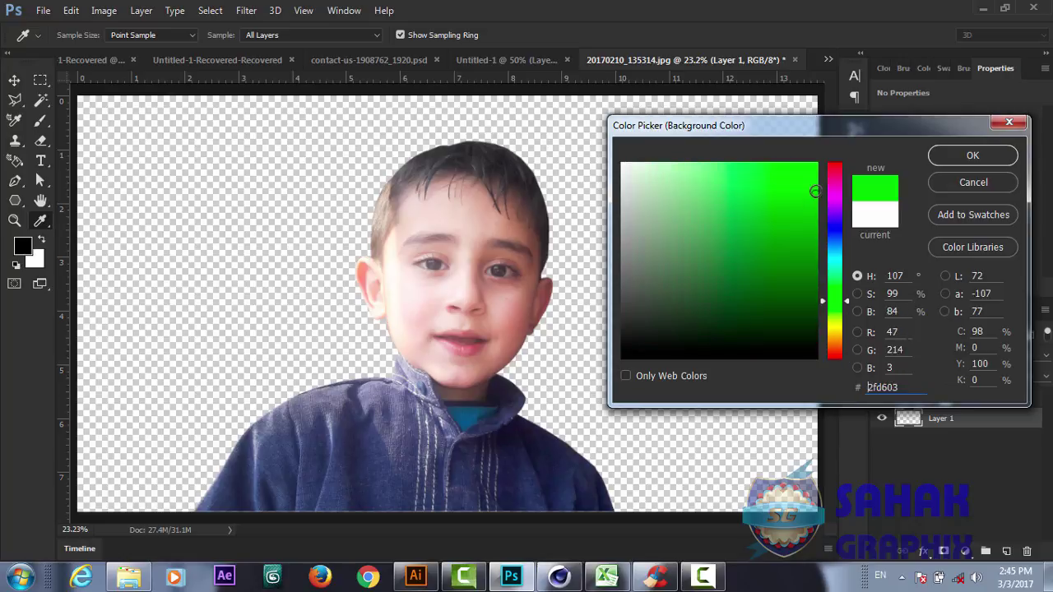
left_click(973, 156)
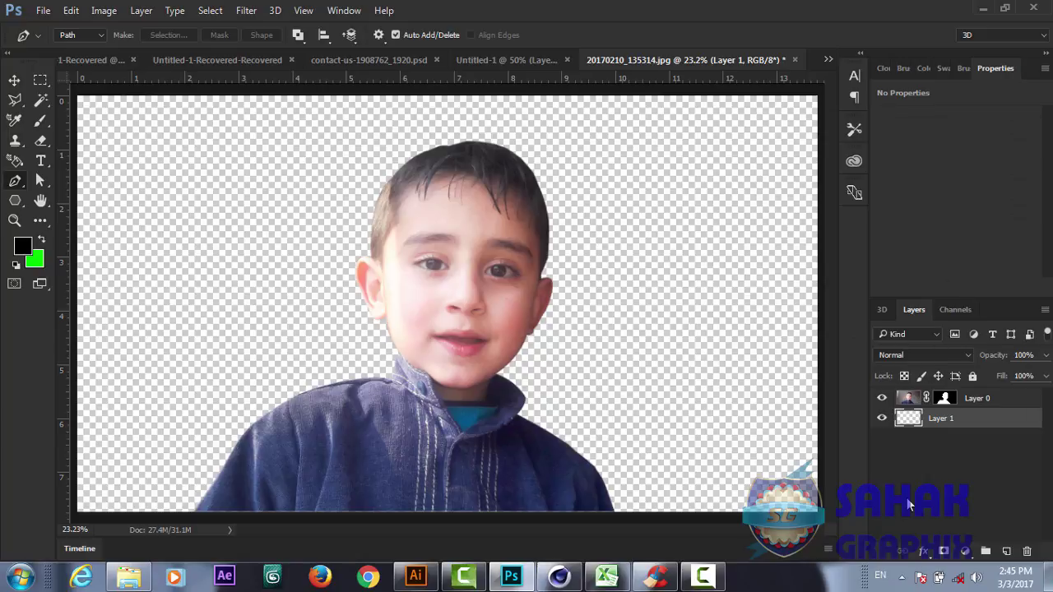
key("ctrl+BackSpace")
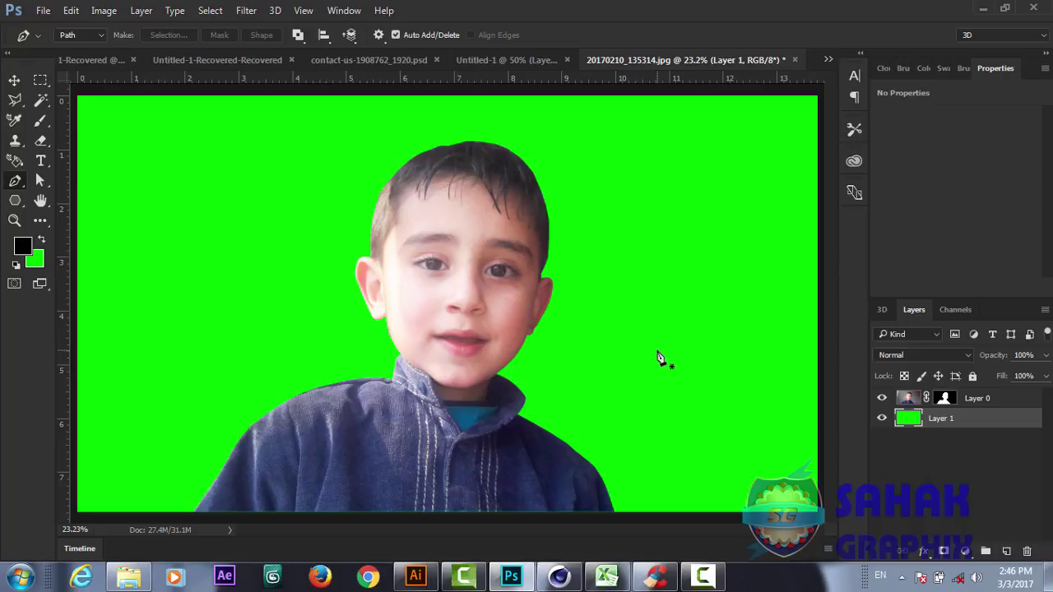
key("ctrl+plus")
key("ctrl+plus")
key("ctrl+plus")
key("ctrl+plus")
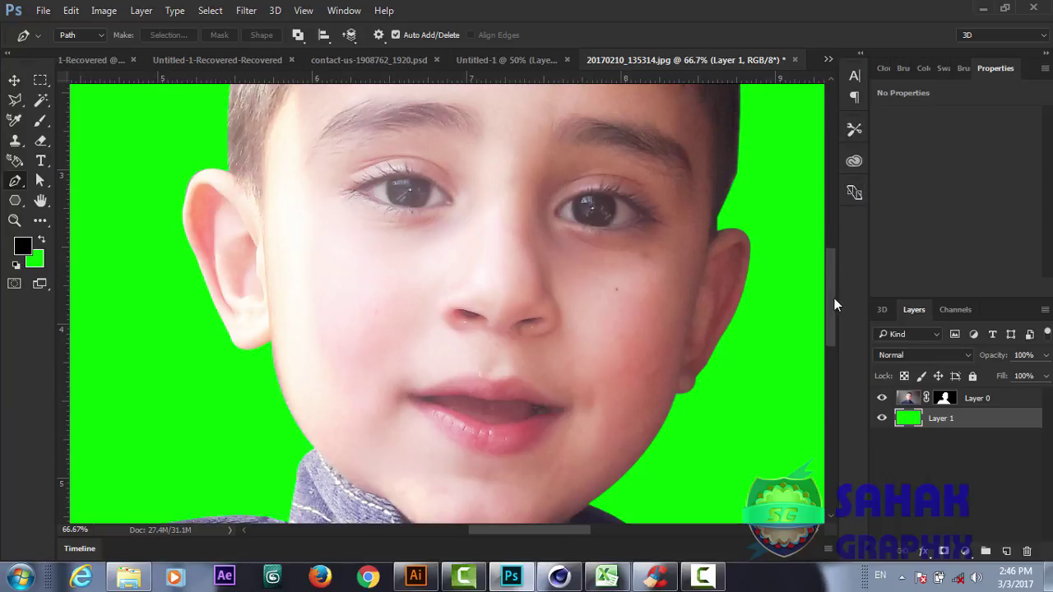
left_click_drag(833, 298, 838, 358)
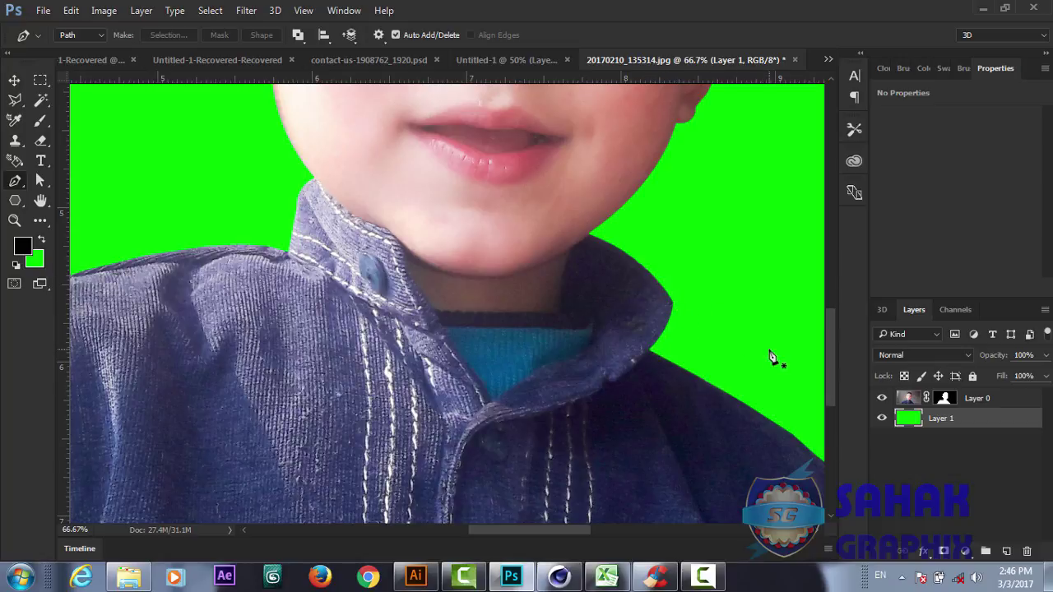
key("ctrl+minus")
key("ctrl+minus")
key("ctrl+minus")
key("ctrl+minus")
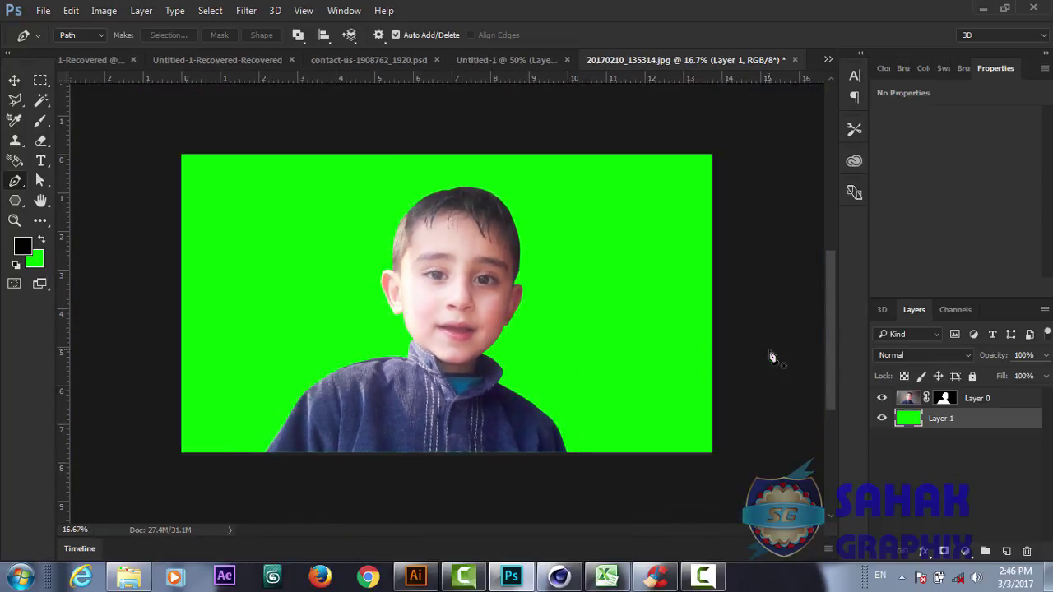
key("ctrl+minus")
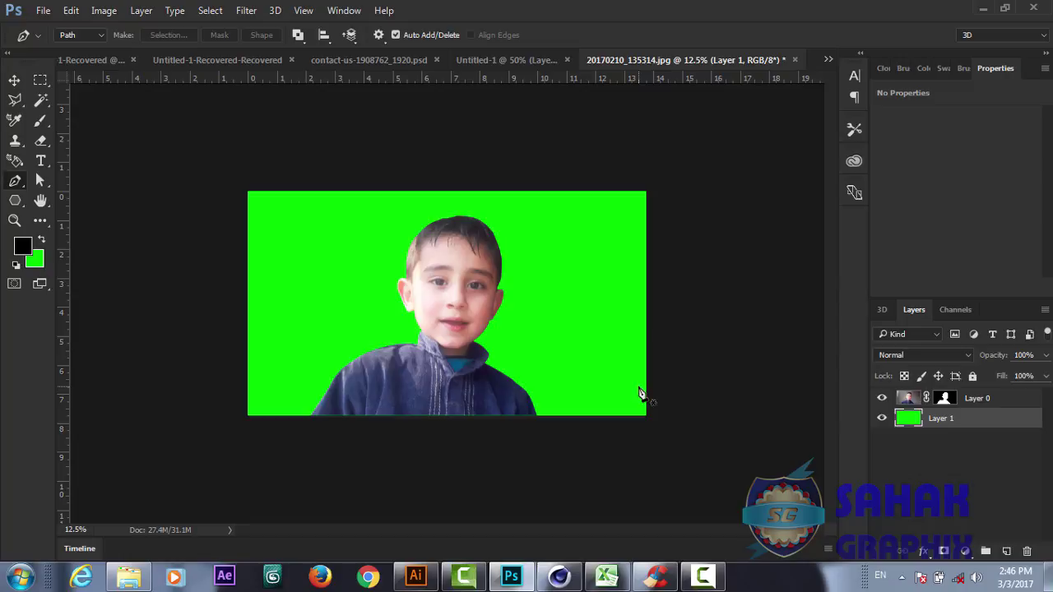
key("ctrl+plus")
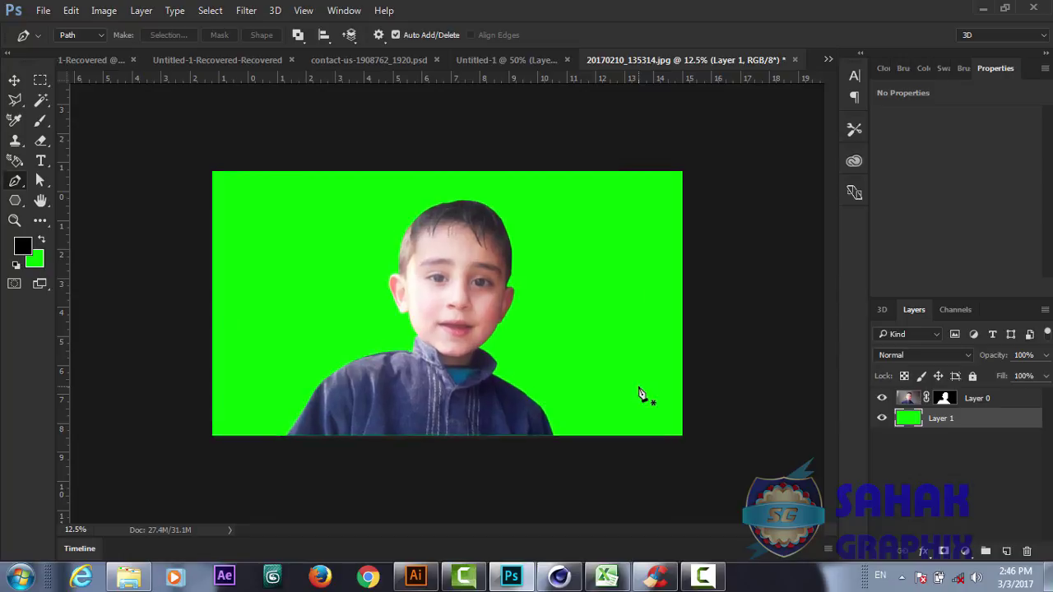
key("ctrl+plus")
key("ctrl+minus")
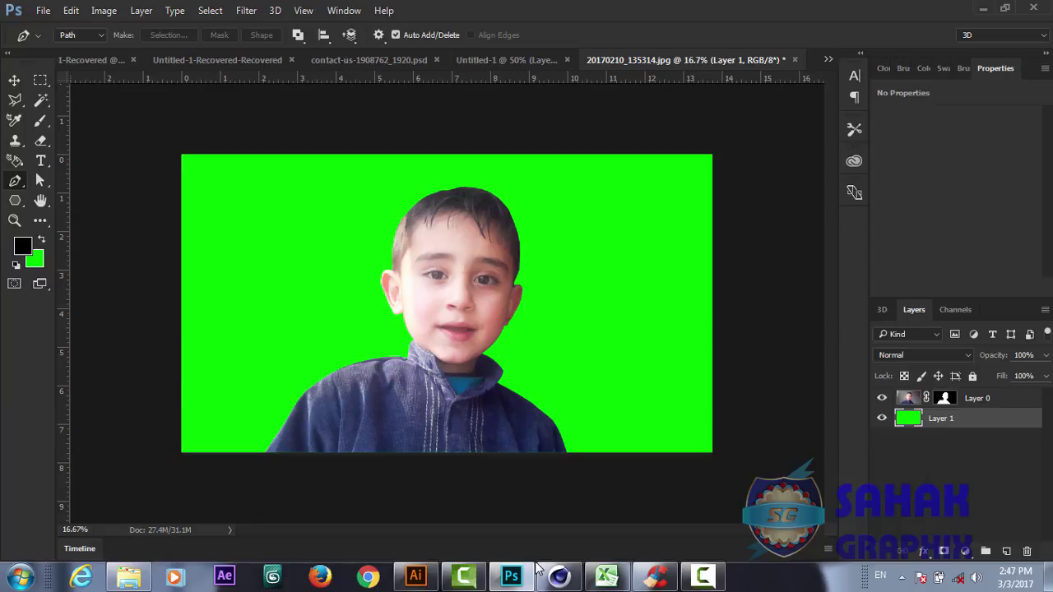
mouse_move(703, 577)
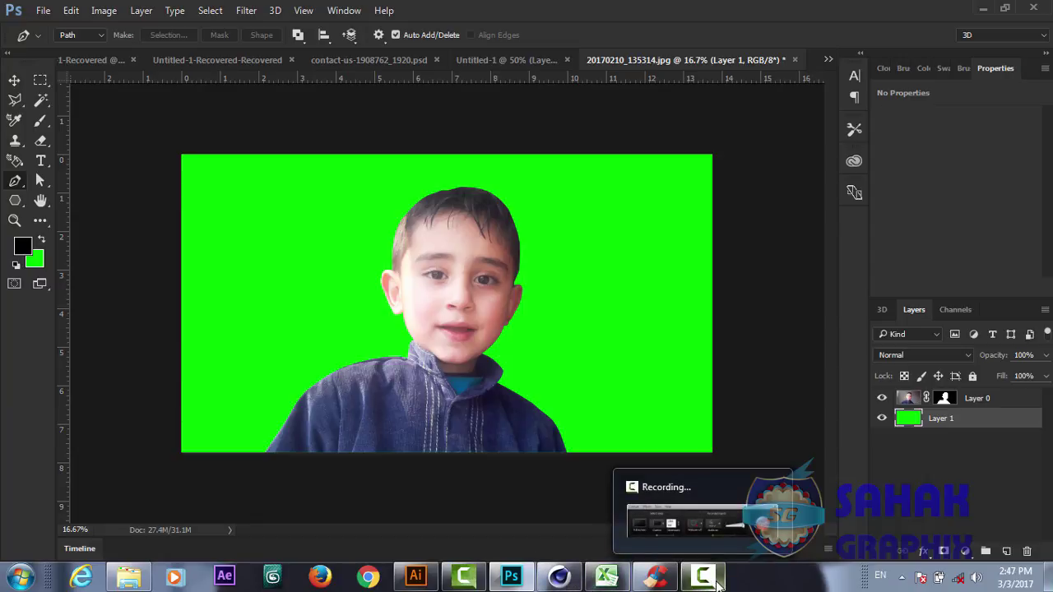
left_click(716, 583)
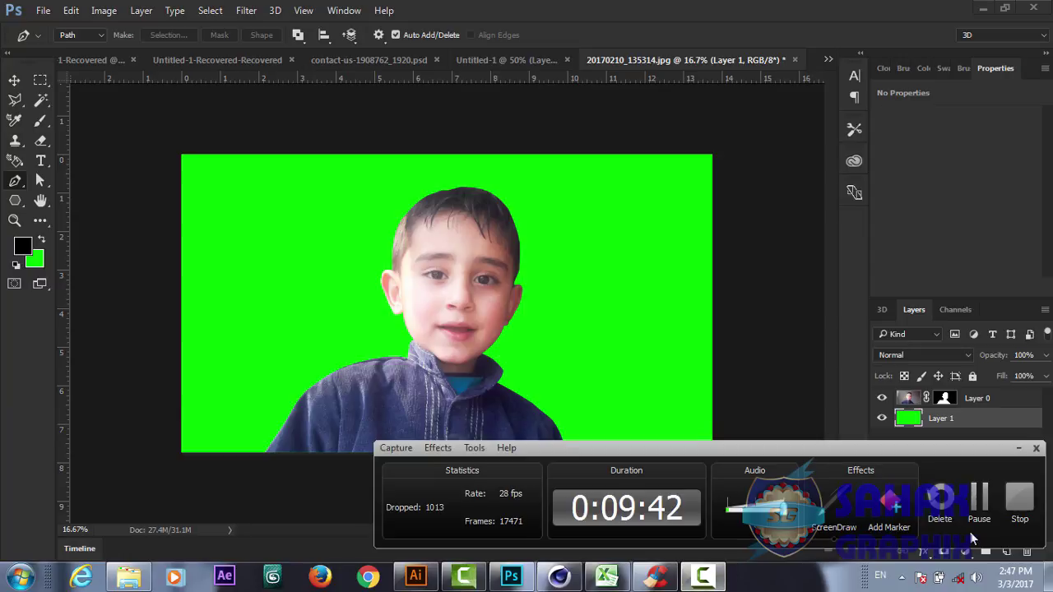